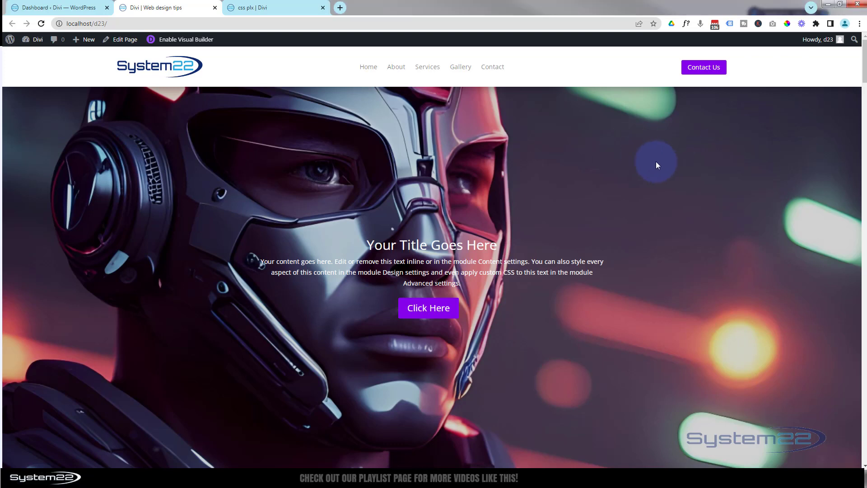
Scroll through the Web design tips page and return to the top.
scroll(618, 167, "down", 5)
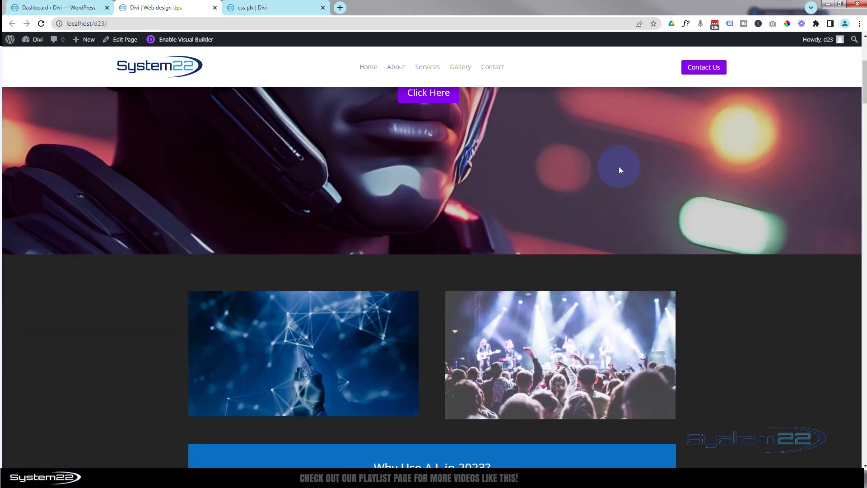
scroll(619, 166, "down", 7)
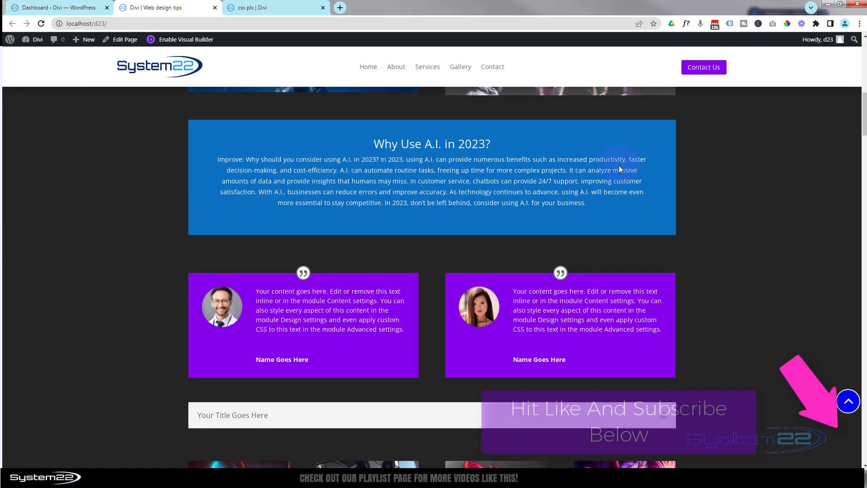
scroll(620, 166, "down", 9)
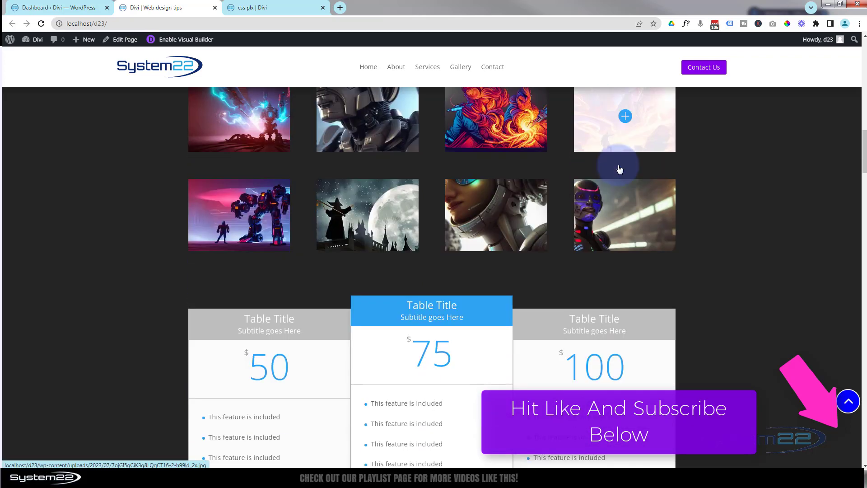
scroll(619, 168, "down", 11)
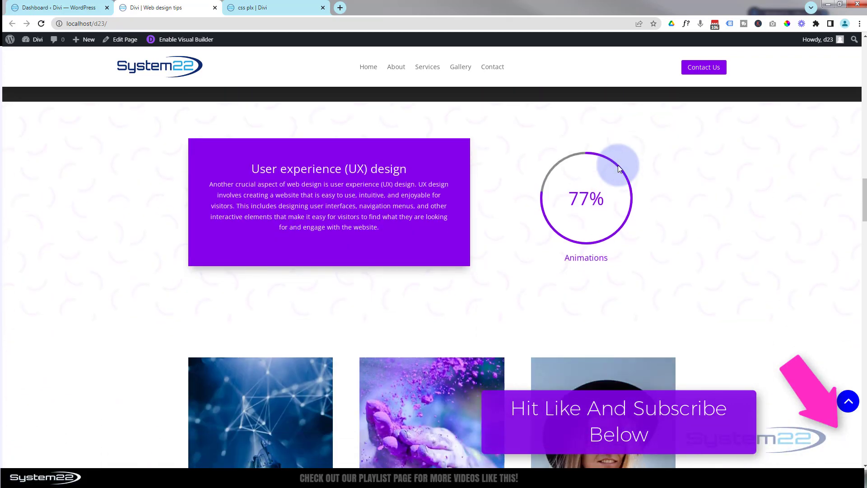
scroll(619, 168, "down", 9)
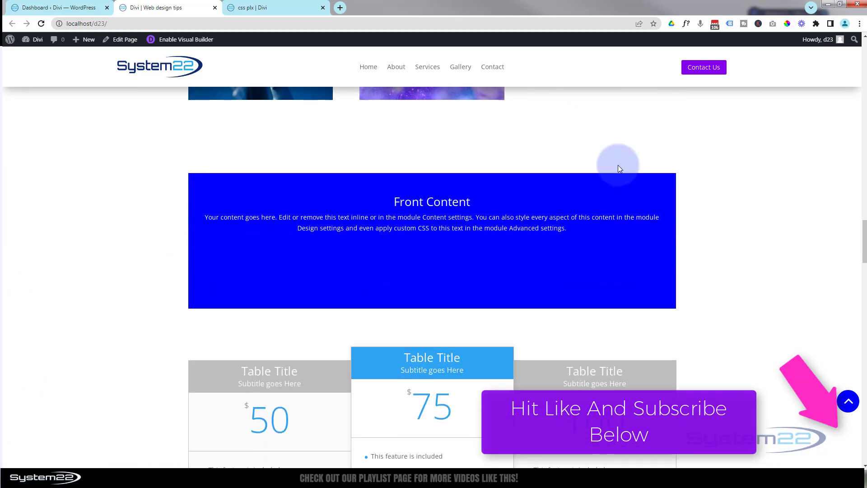
scroll(619, 168, "down", 6)
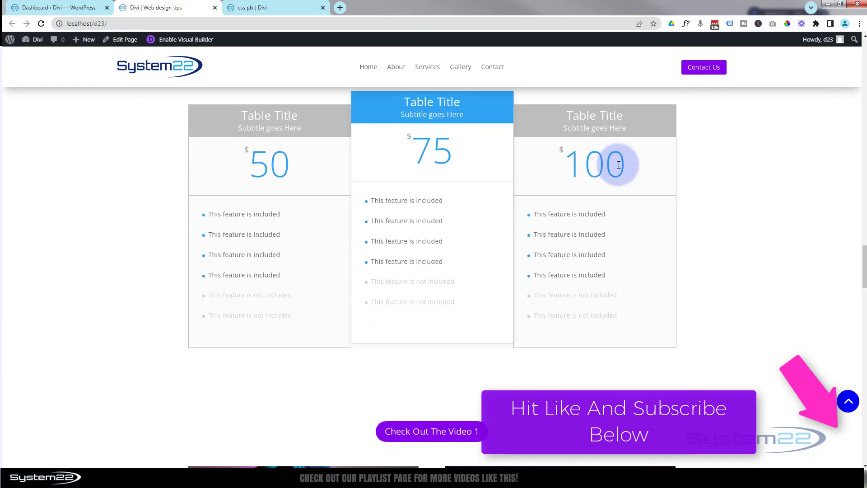
scroll(619, 164, "down", 6)
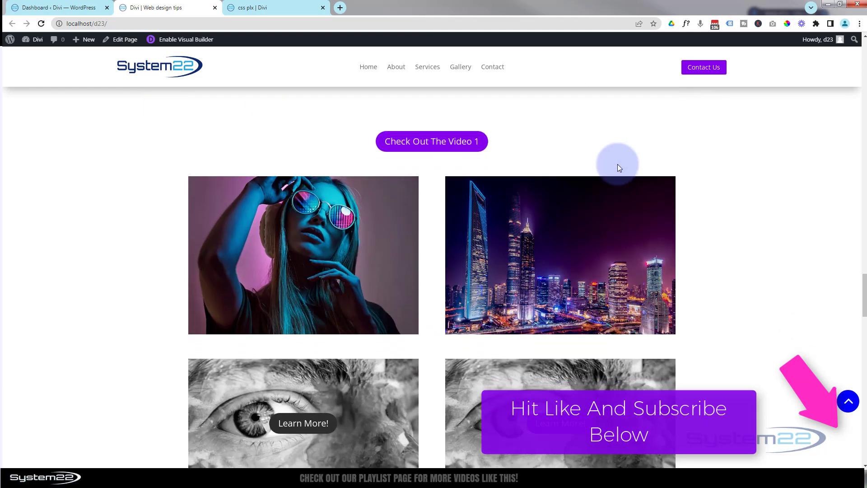
scroll(619, 168, "up", 2)
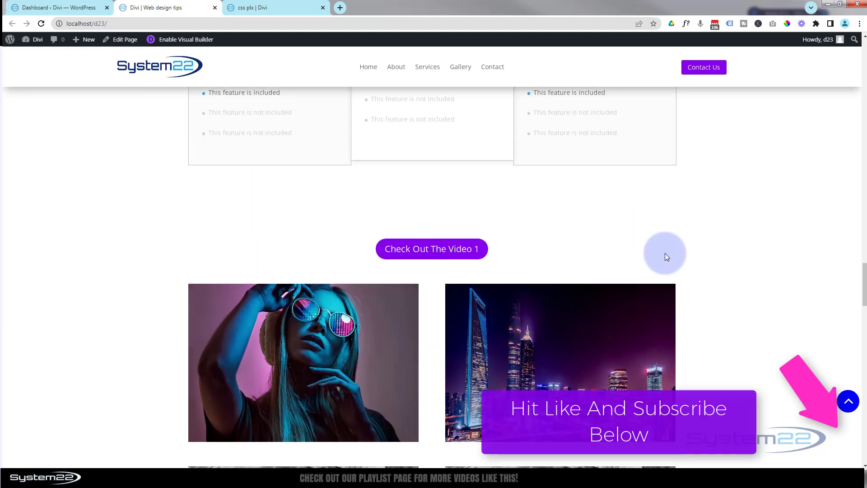
left_click(846, 402)
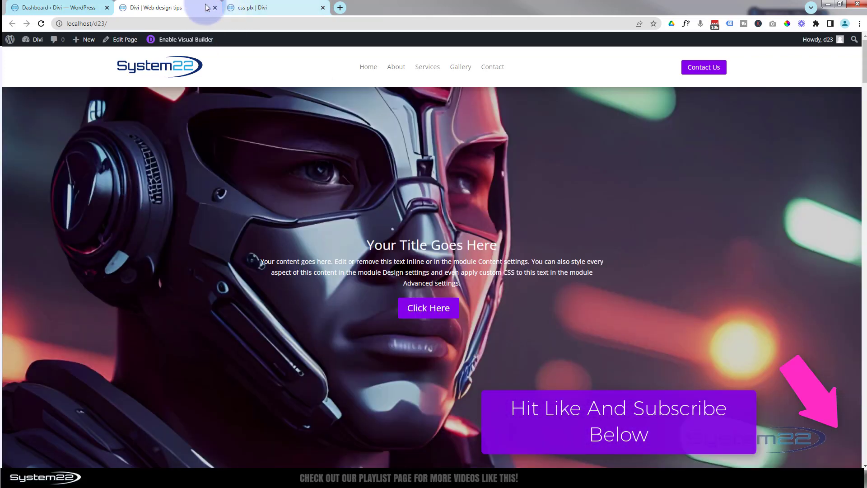
Browse the space background example page from top to bottom and back.
left_click(285, 8)
scroll(345, 207, "down", 6)
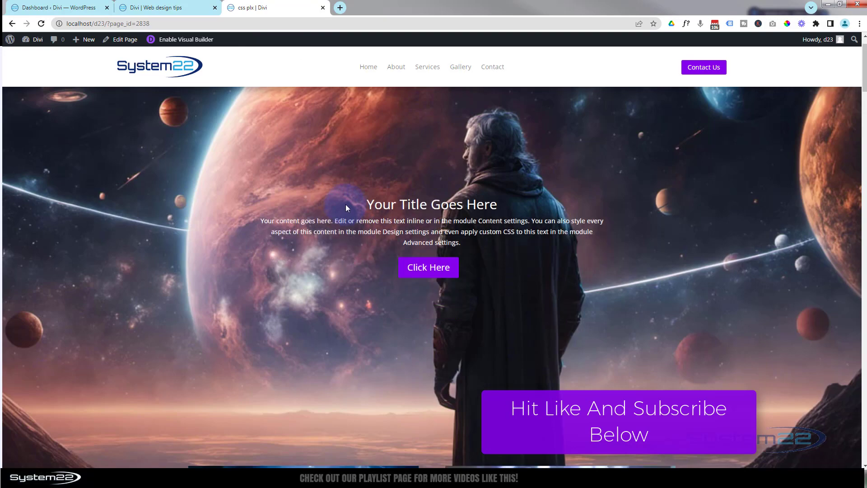
scroll(347, 207, "down", 15)
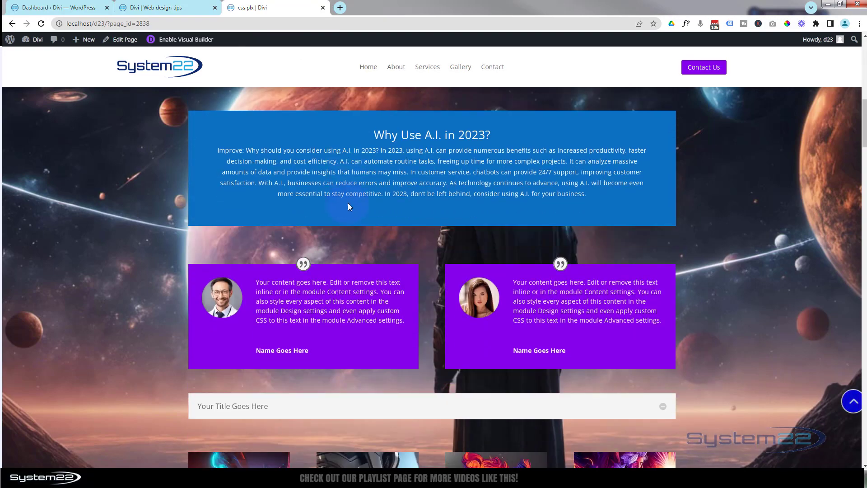
scroll(350, 207, "down", 12)
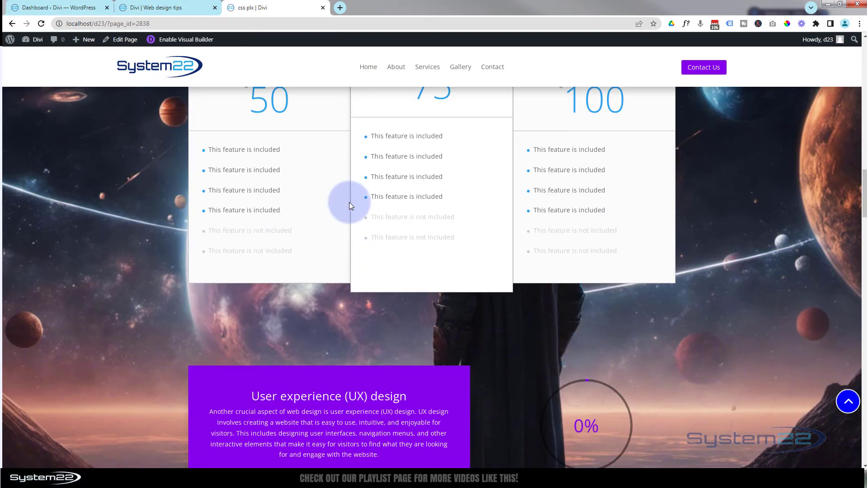
scroll(350, 205, "down", 10)
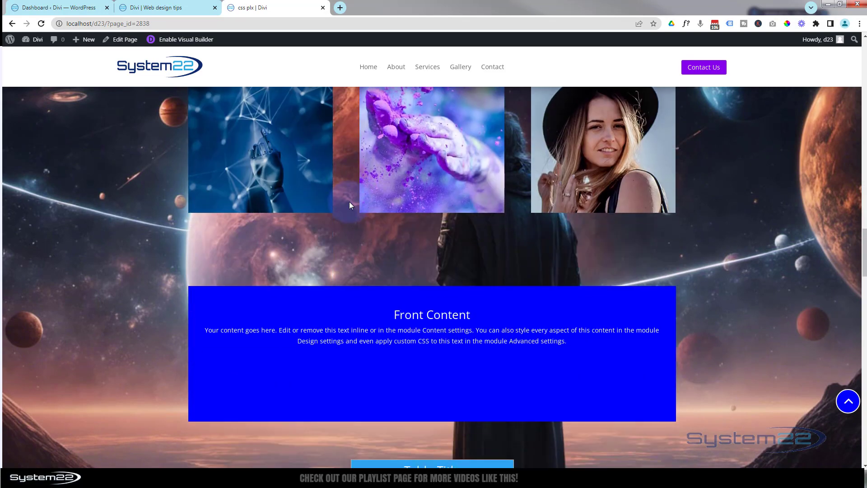
scroll(350, 206, "down", 12)
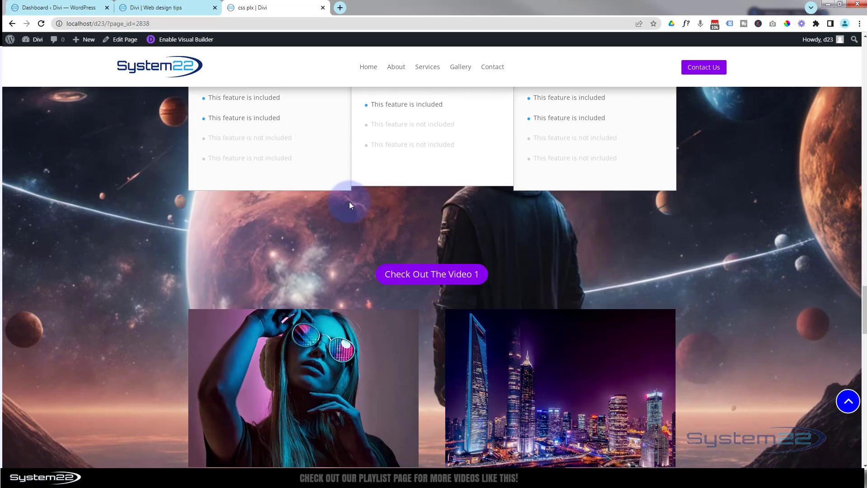
scroll(350, 201, "down", 12)
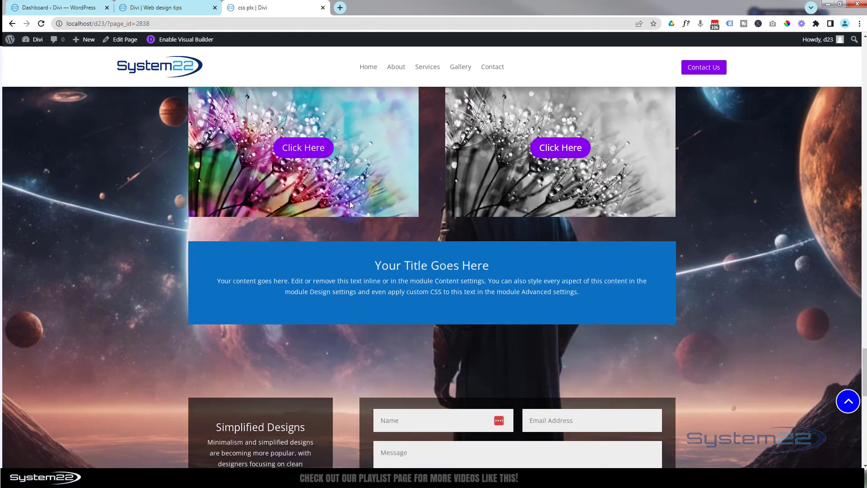
scroll(349, 202, "down", 6)
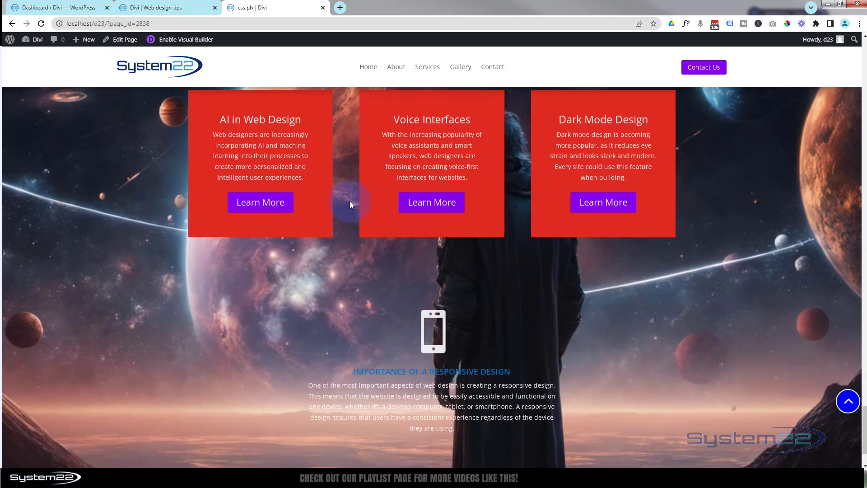
left_click(849, 402)
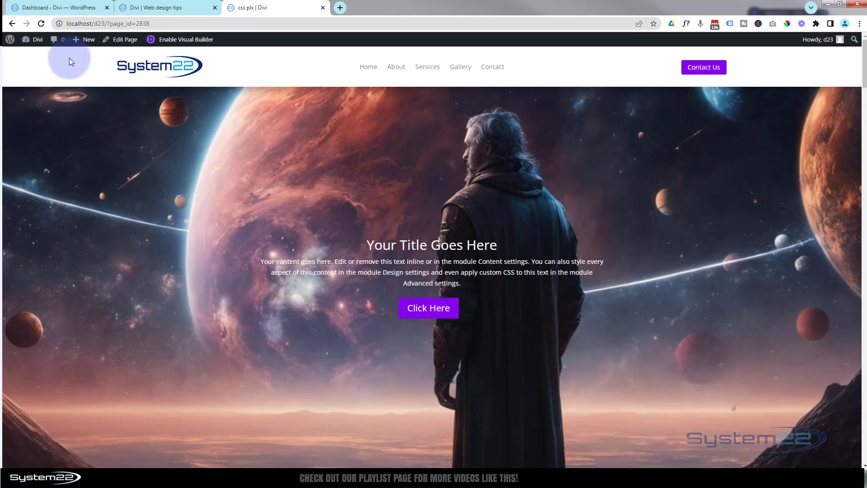
Back on Web design tips, enable the Visual Builder and expand the page settings bar.
left_click(164, 8)
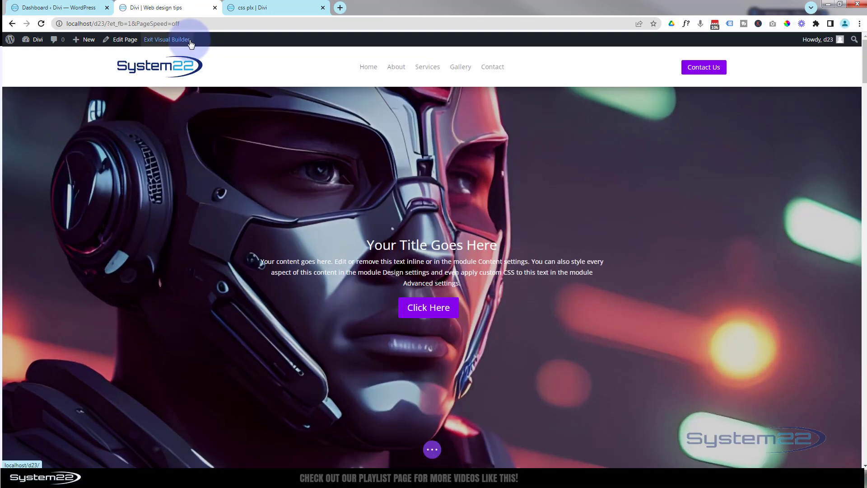
left_click(191, 44)
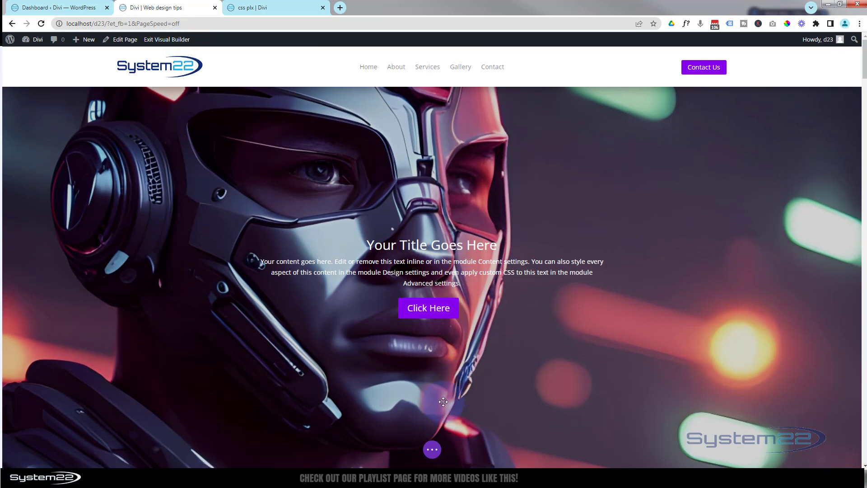
left_click(432, 449)
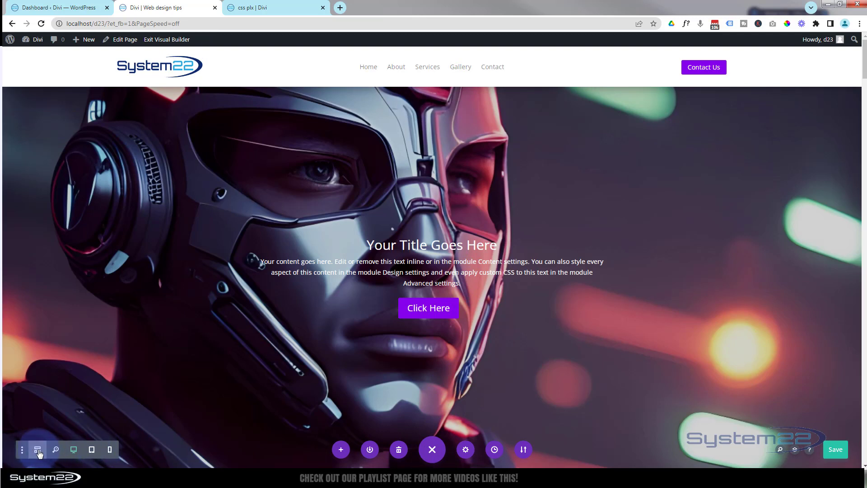
Switch to wireframe view and scroll through the outline of the page's sections and modules.
left_click(38, 450)
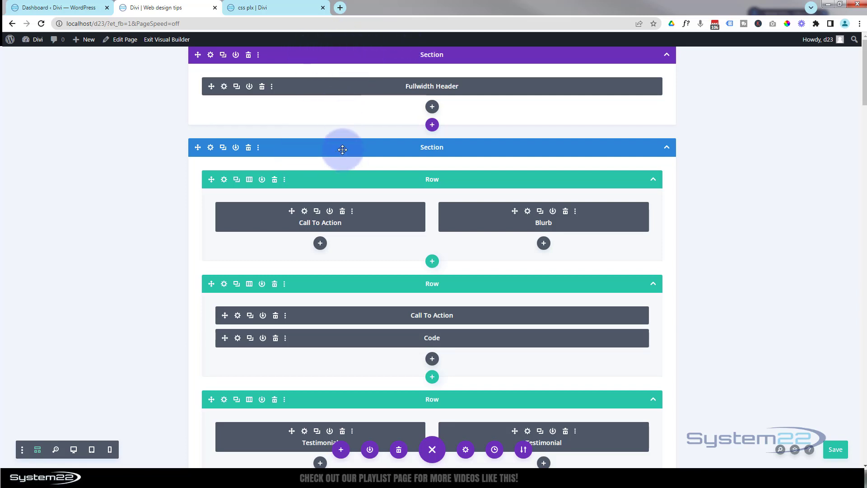
scroll(344, 183, "down", 8)
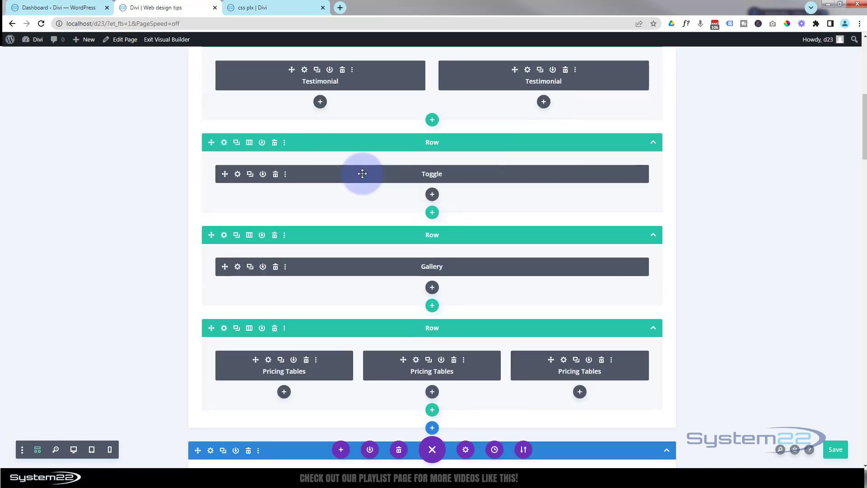
scroll(362, 173, "down", 7)
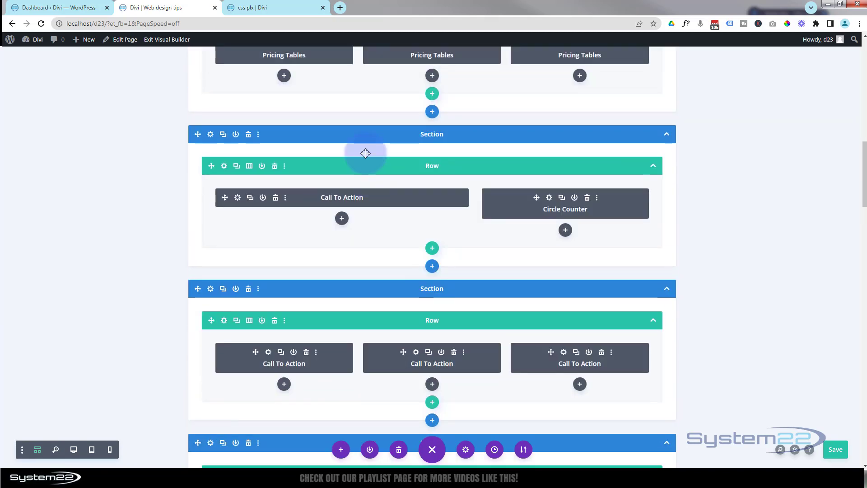
scroll(365, 153, "down", 12)
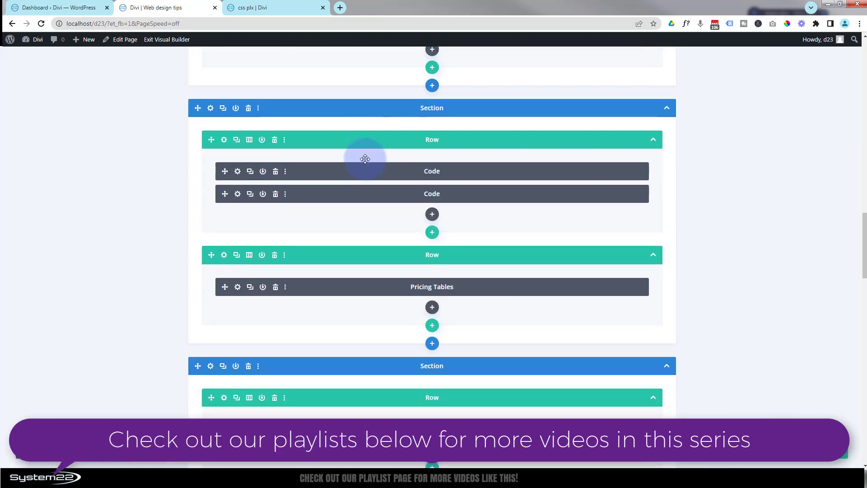
scroll(364, 159, "down", 11)
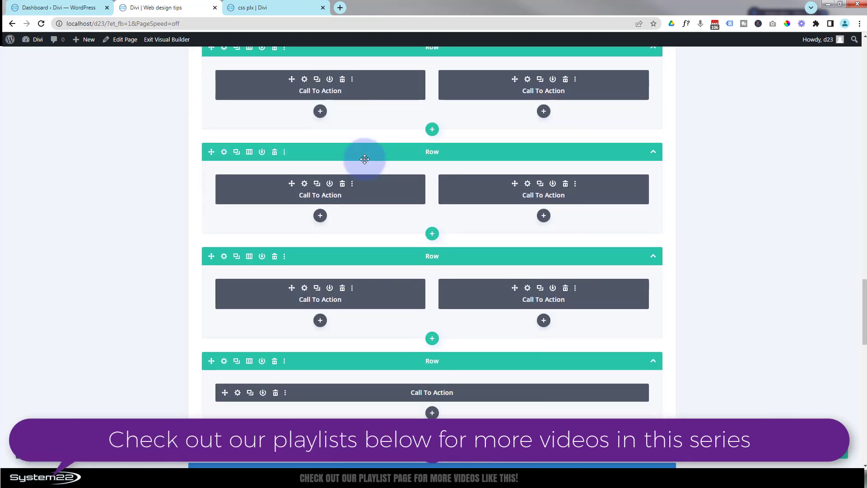
scroll(364, 159, "down", 11)
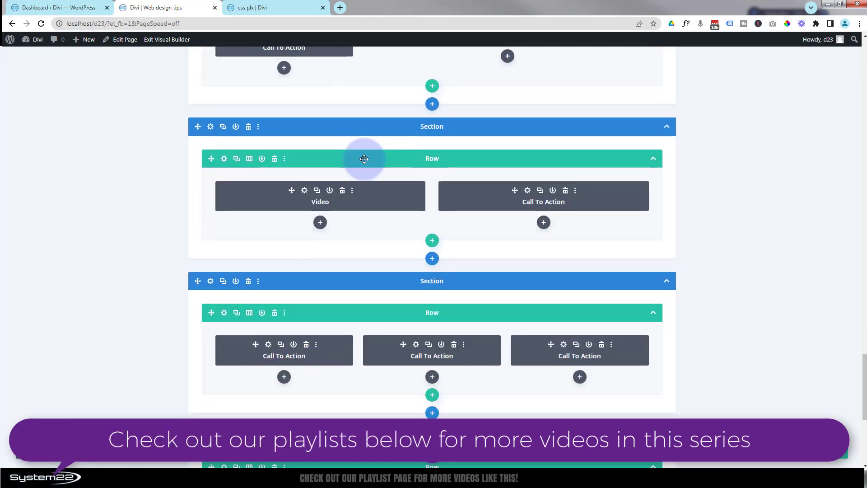
scroll(365, 159, "down", 6)
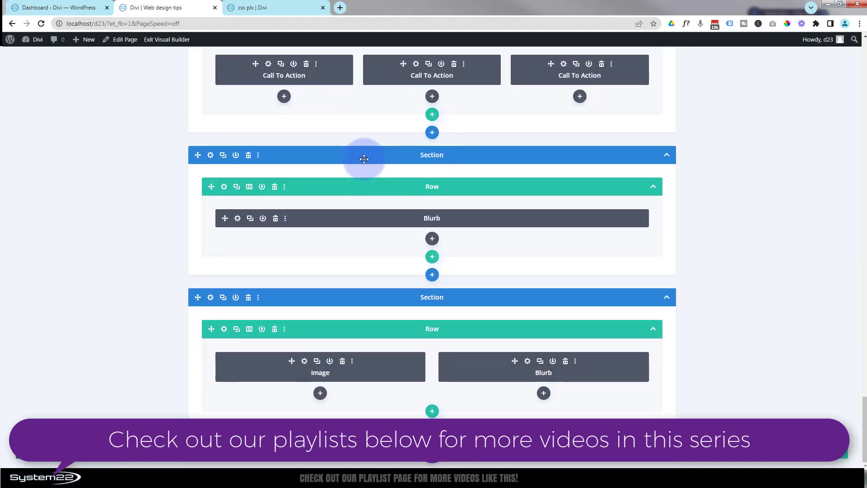
scroll(365, 159, "up", 10)
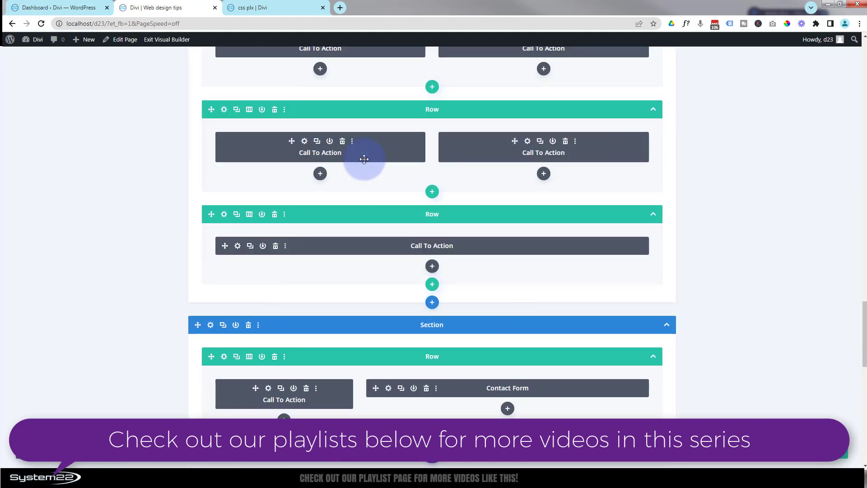
scroll(365, 159, "up", 12)
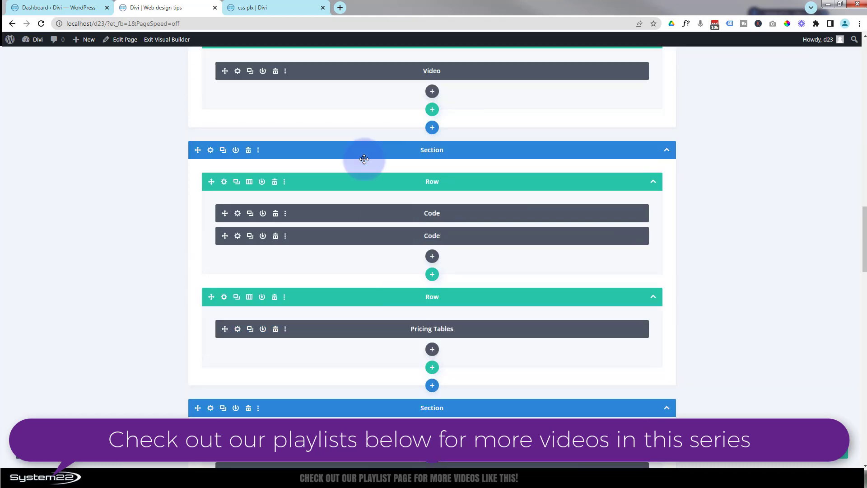
scroll(364, 159, "up", 15)
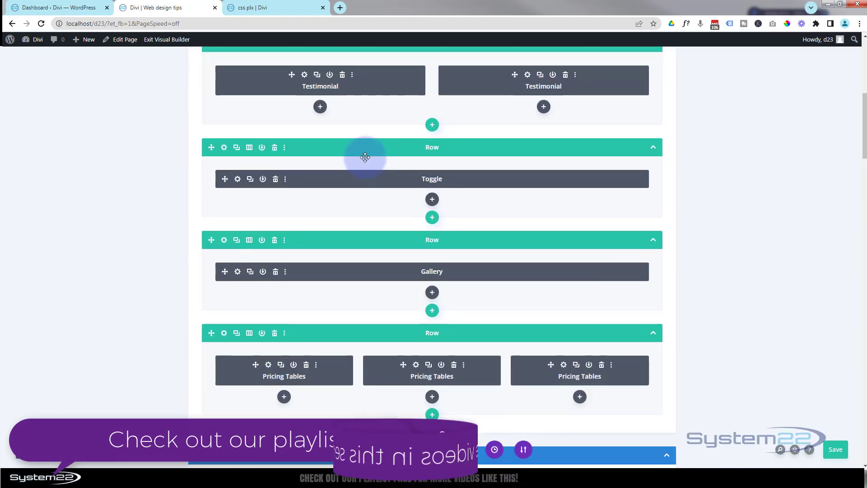
scroll(365, 157, "up", 8)
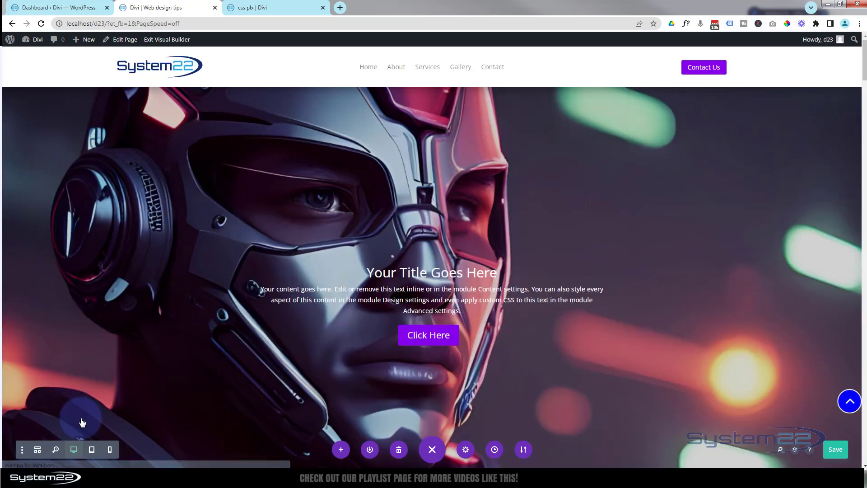
scroll(681, 319, "down", 1)
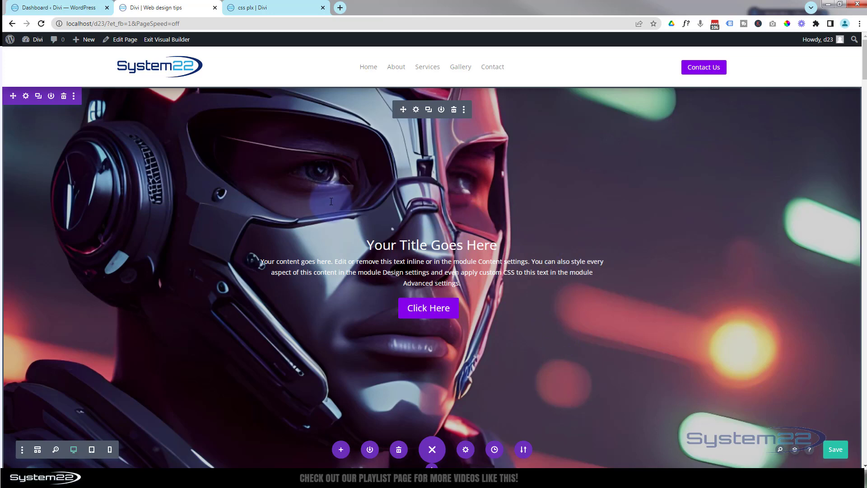
scroll(506, 197, "down", 1)
scroll(505, 197, "down", 5)
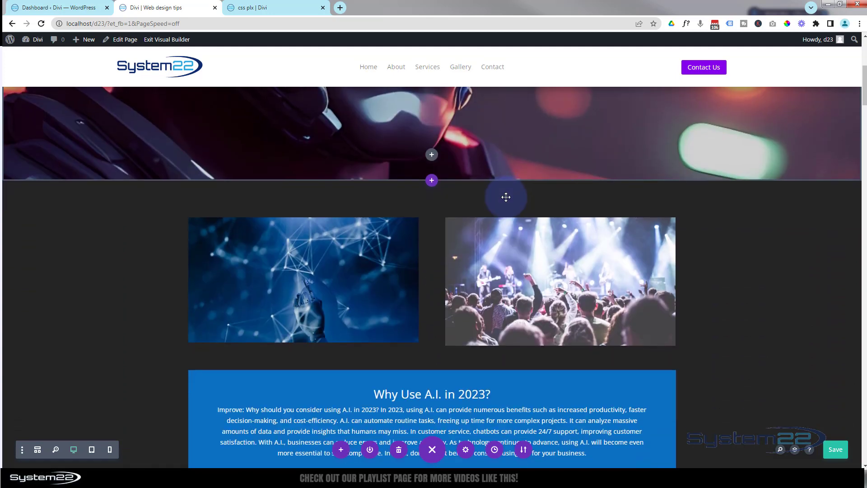
scroll(506, 197, "up", 4)
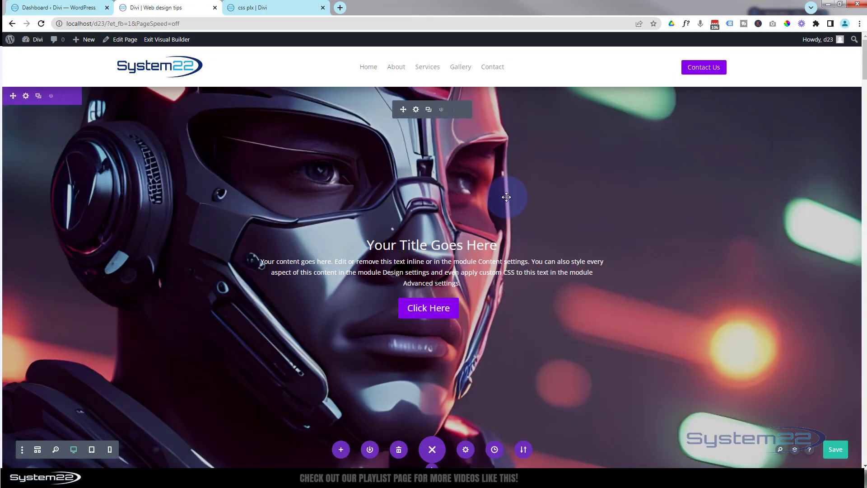
scroll(497, 199, "up", 3)
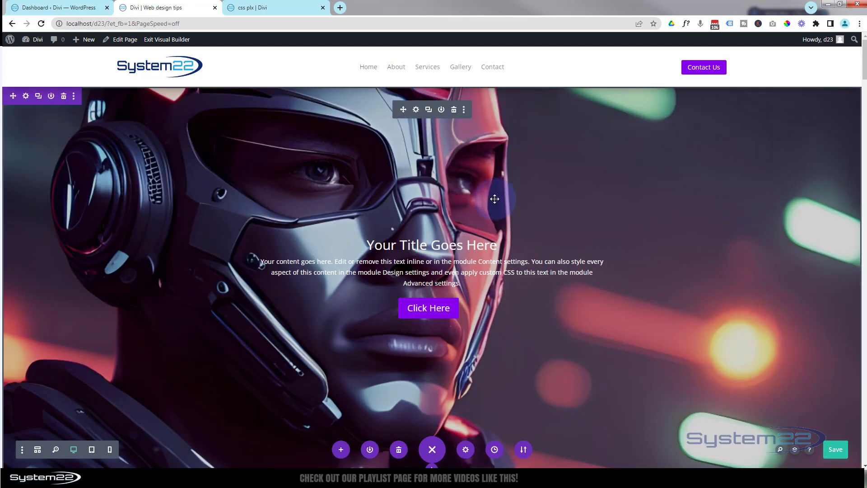
left_click(25, 97)
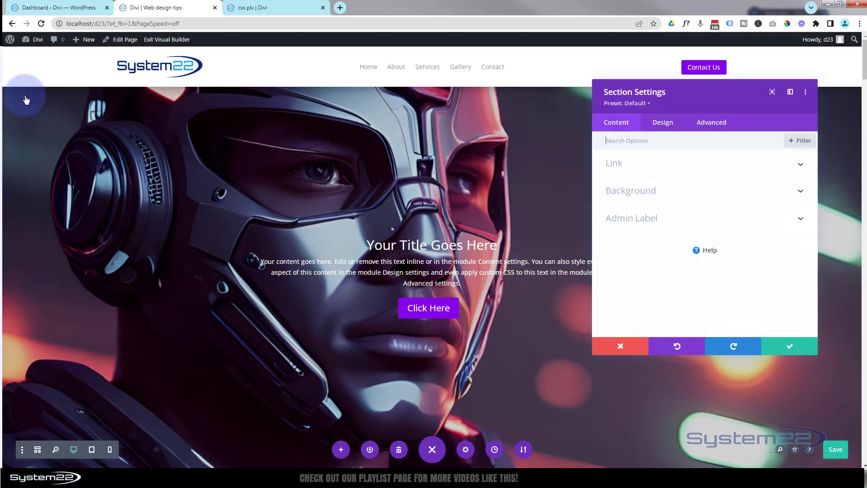
left_click(685, 197)
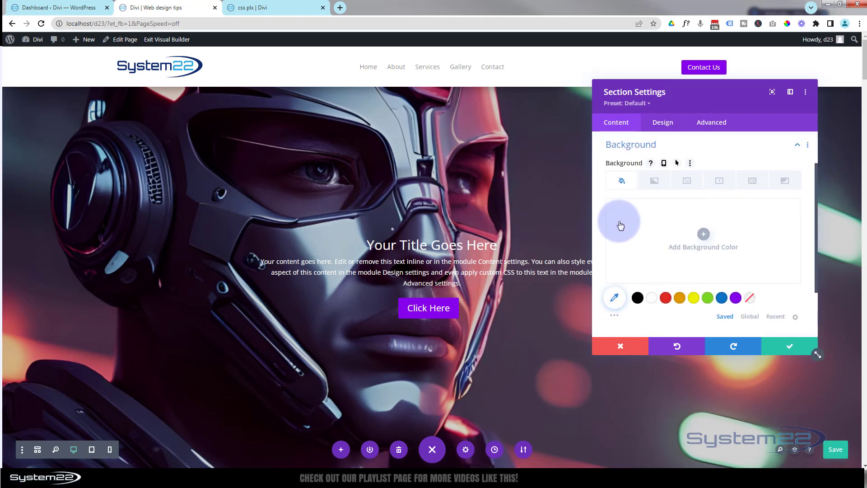
left_click(791, 348)
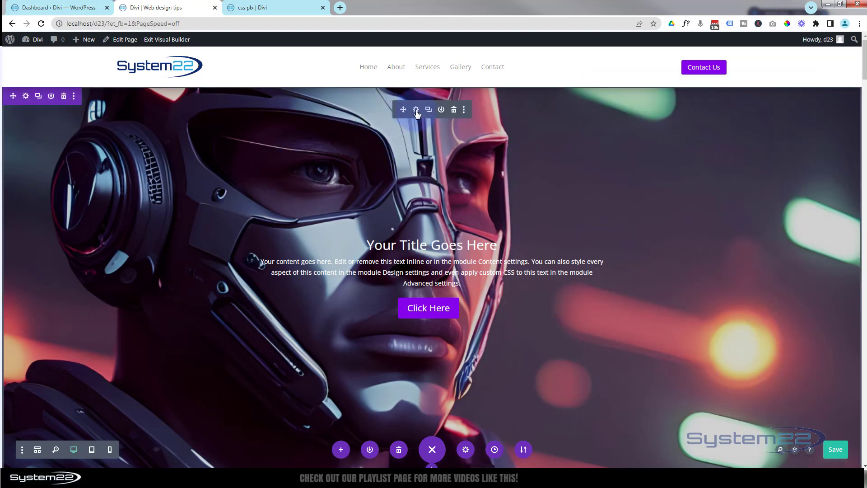
Delete the robot-face background image from the fullwidth header's background settings.
left_click(416, 110)
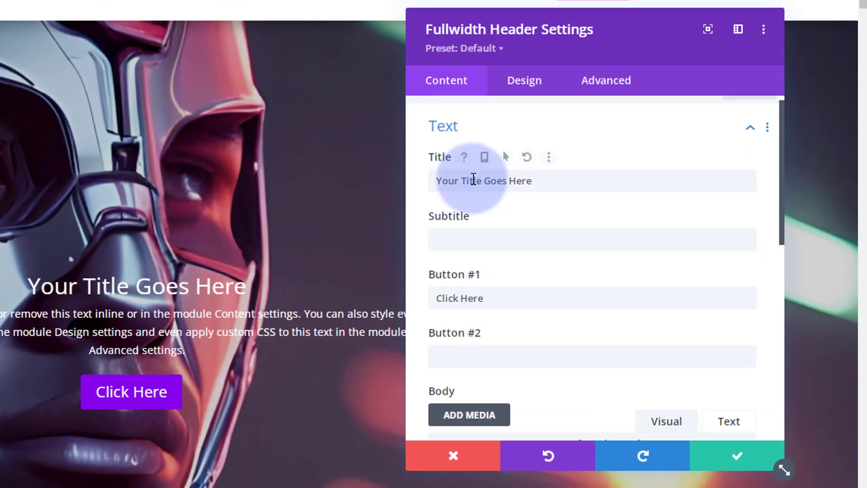
scroll(594, 182, "down", 7)
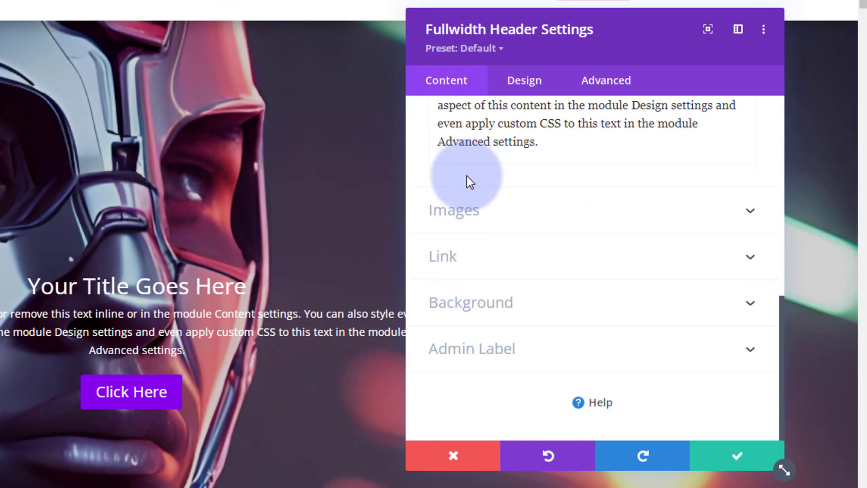
left_click(551, 302)
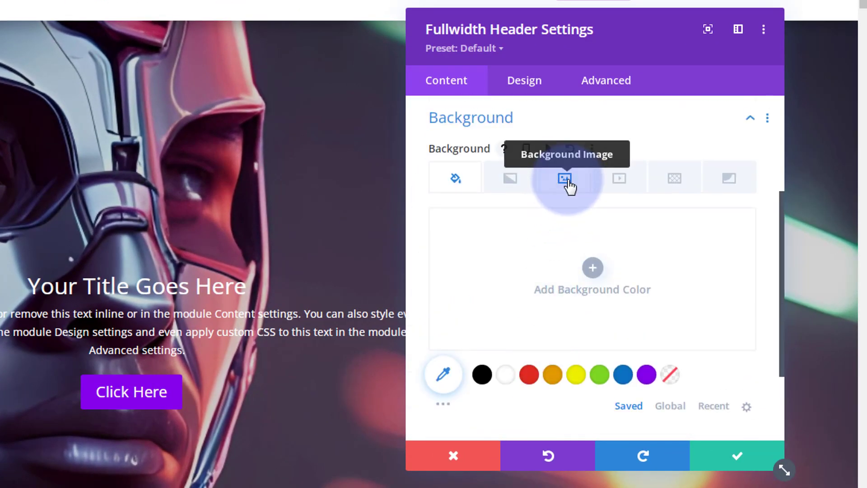
left_click(568, 183)
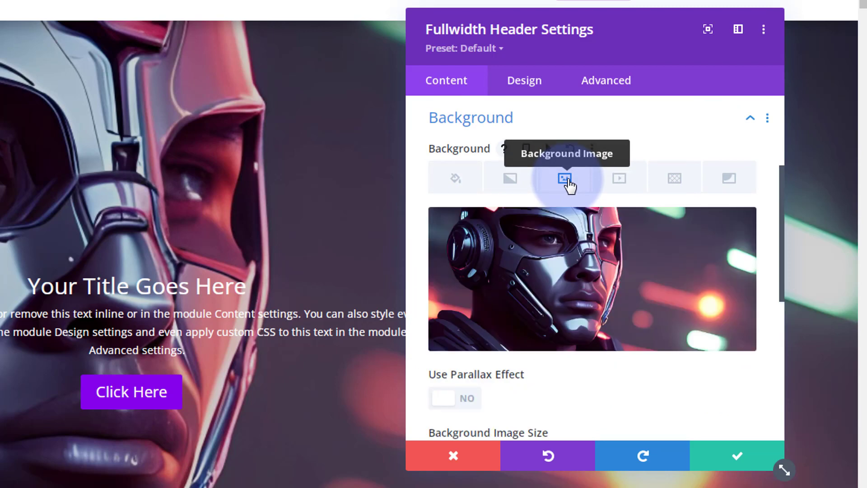
mouse_move(625, 284)
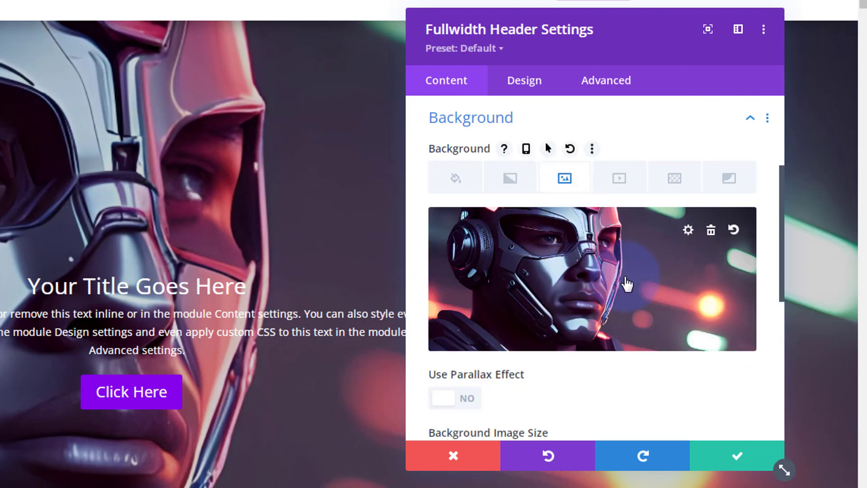
left_click(712, 231)
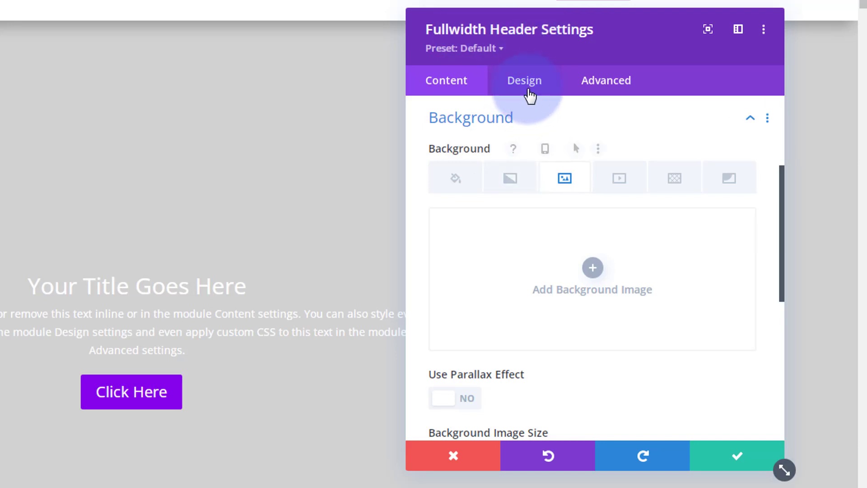
Set the header's overlay colour to Transparent and save the header settings.
left_click(528, 90)
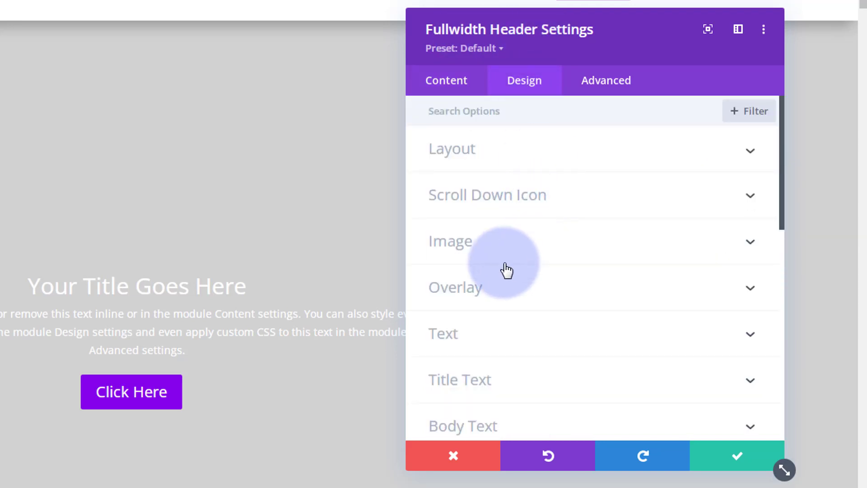
left_click(570, 290)
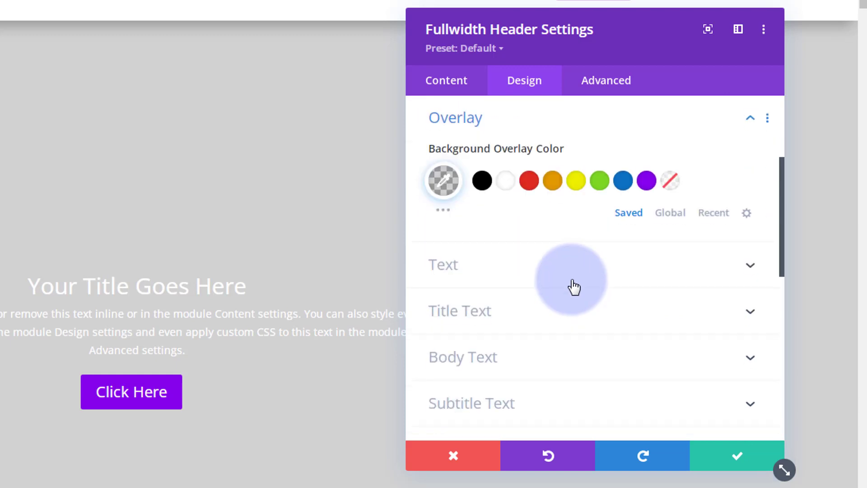
left_click(668, 189)
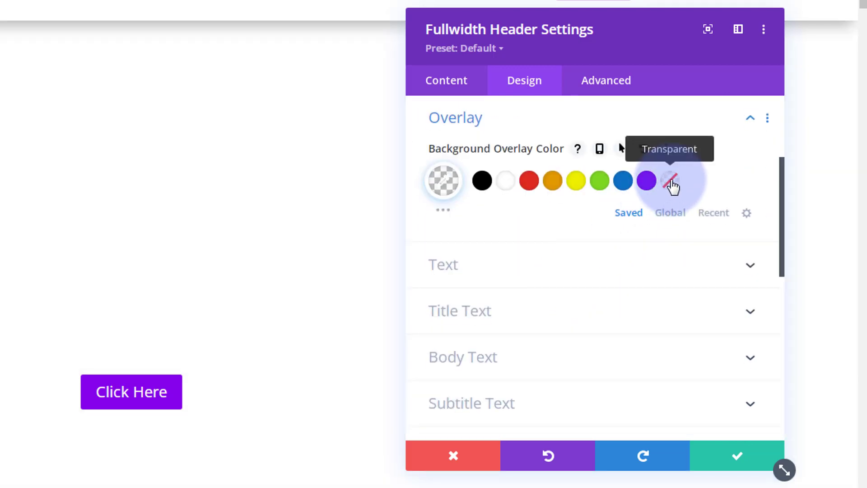
left_click(741, 461)
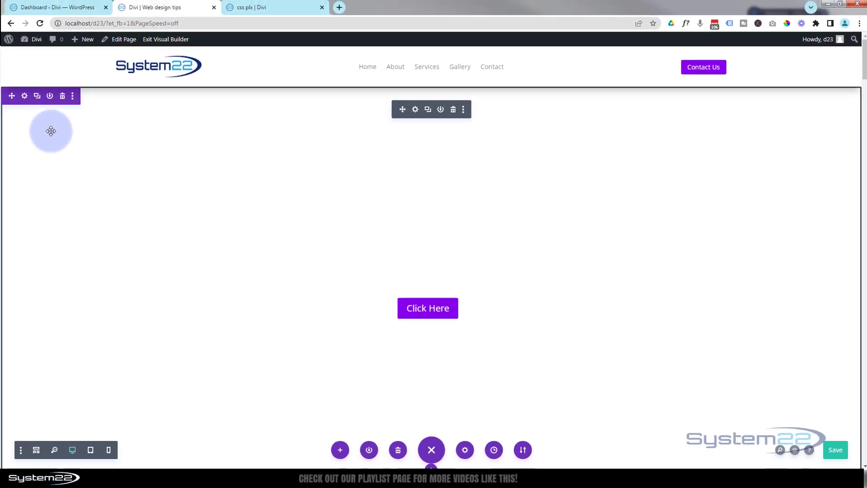
Set the space image of a cloaked figure facing a giant planet as the hero section's background image.
left_click(23, 96)
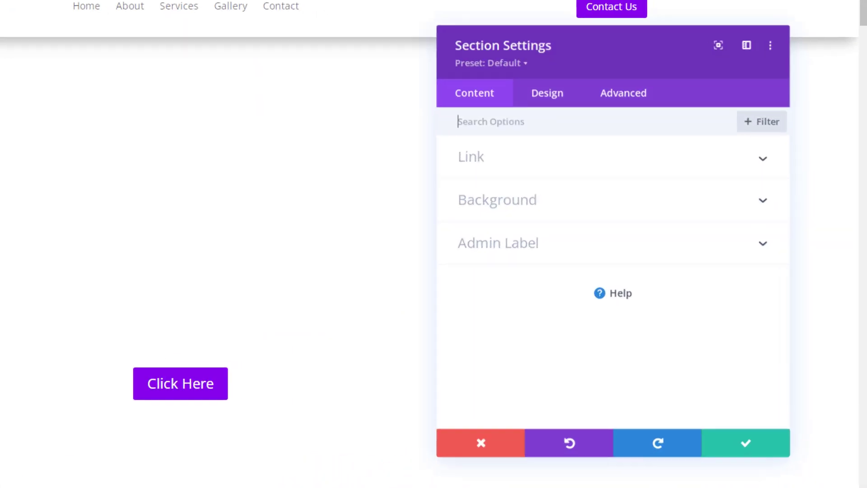
left_click(516, 208)
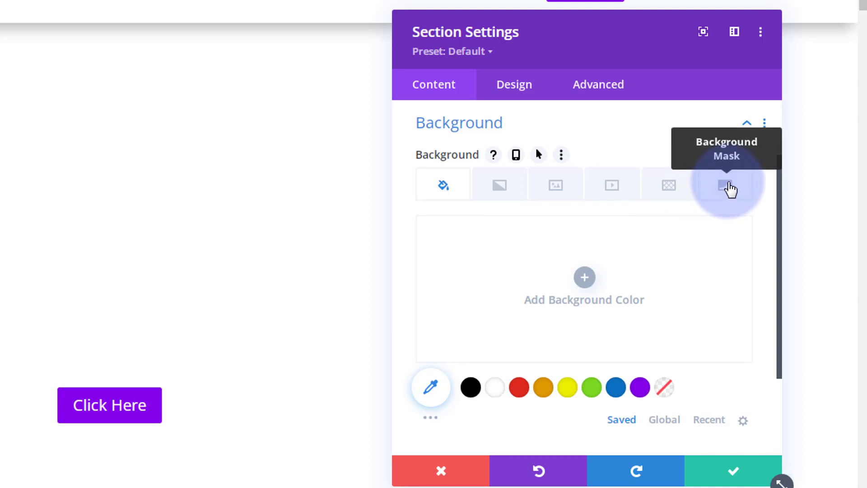
left_click(556, 188)
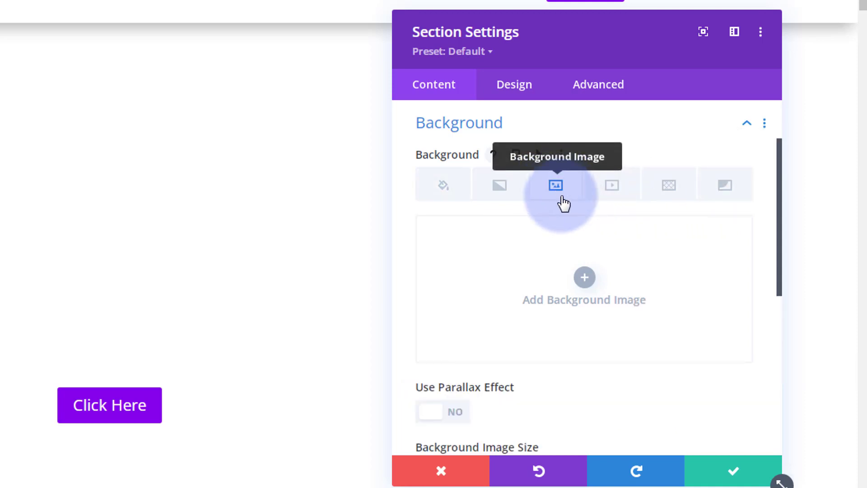
left_click(586, 276)
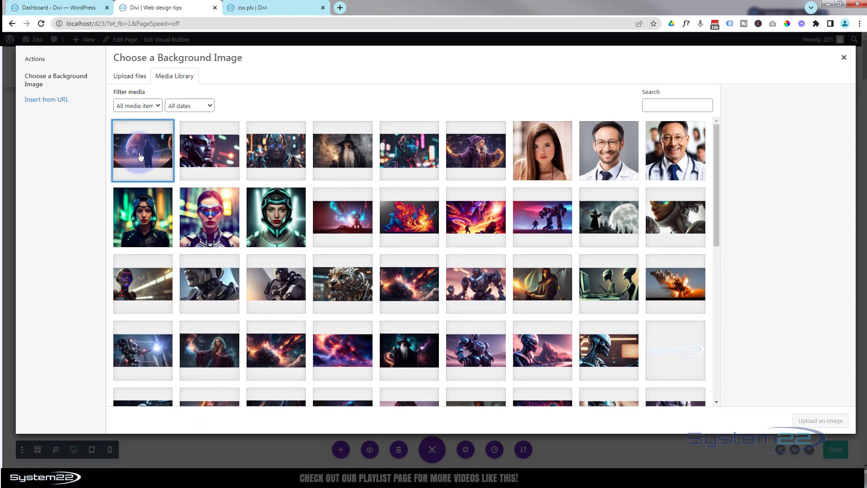
left_click(140, 157)
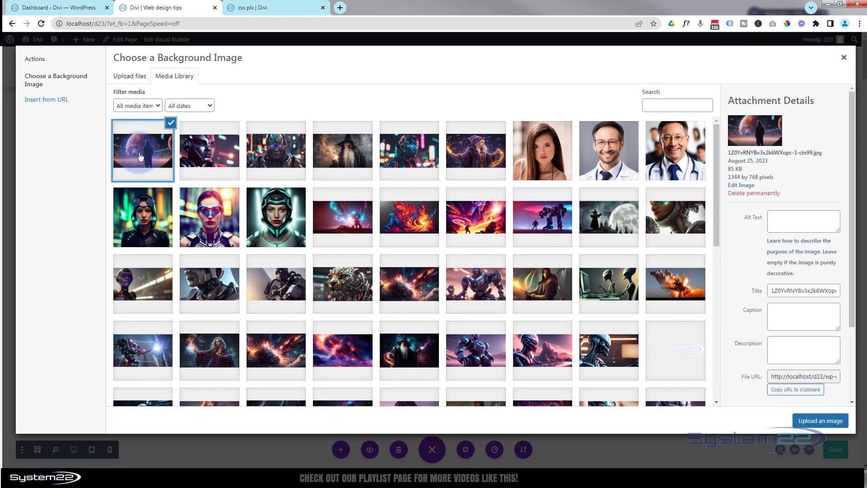
left_click(821, 422)
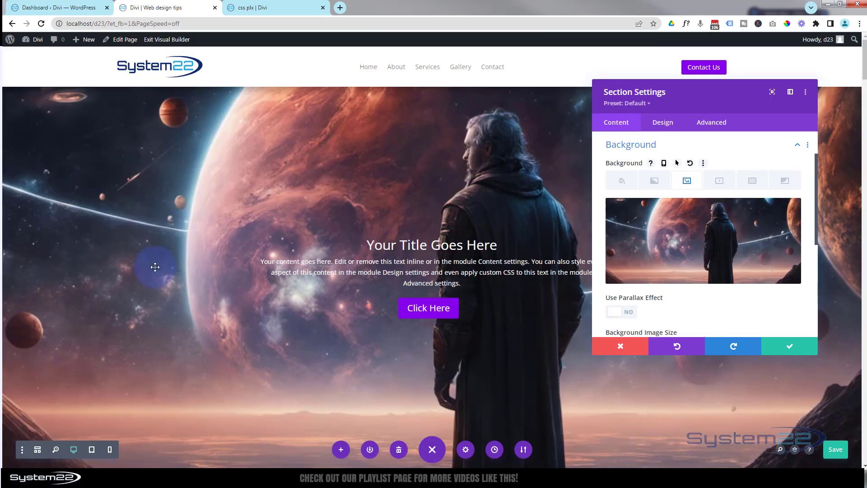
Switch Use Parallax Effect to YES for the hero section's space background image.
scroll(224, 339, "down", 5)
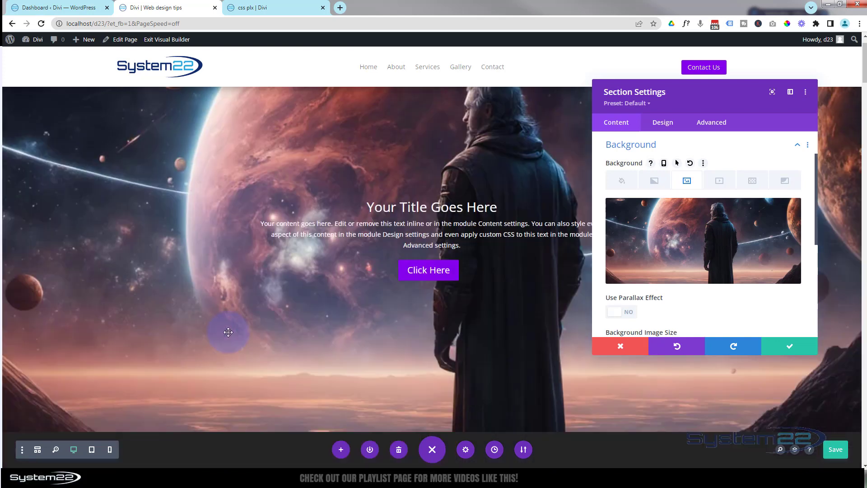
scroll(230, 332, "up", 5)
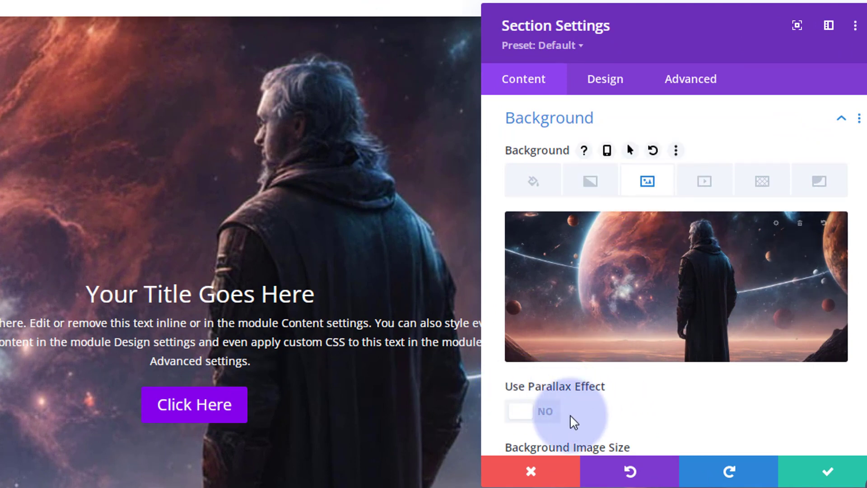
left_click(555, 421)
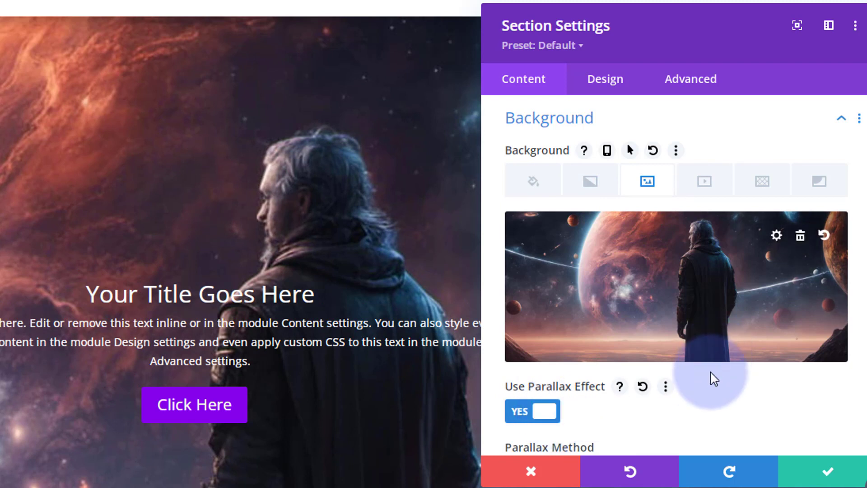
scroll(713, 399, "down", 2)
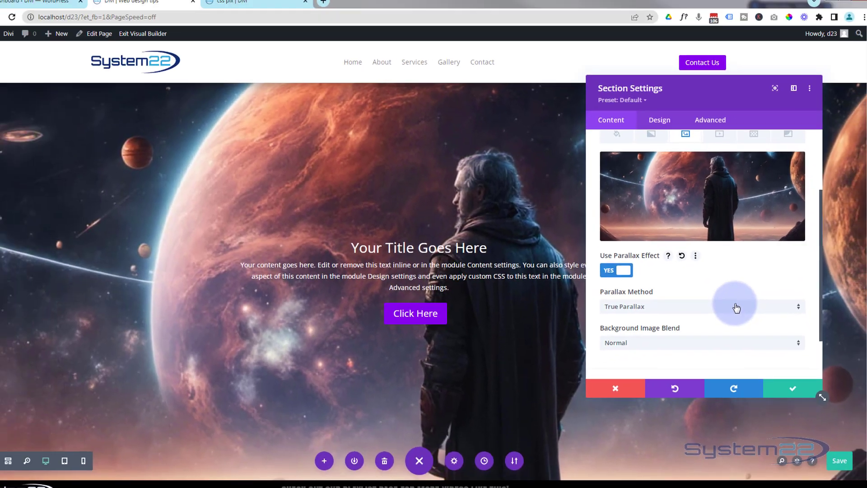
scroll(735, 297, "up", 2)
scroll(735, 297, "down", 1)
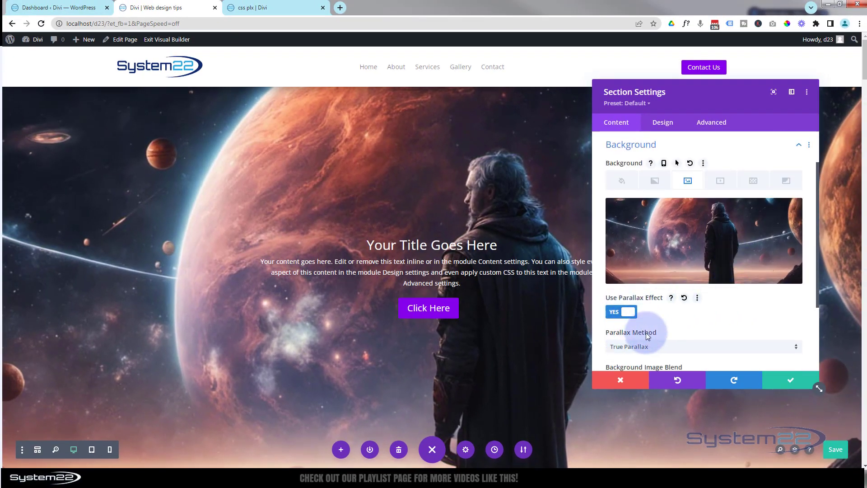
scroll(490, 325, "down", 2)
scroll(490, 326, "up", 2)
scroll(490, 325, "down", 1)
scroll(490, 325, "down", 2)
scroll(490, 324, "up", 2)
scroll(489, 324, "up", 2)
scroll(489, 325, "down", 5)
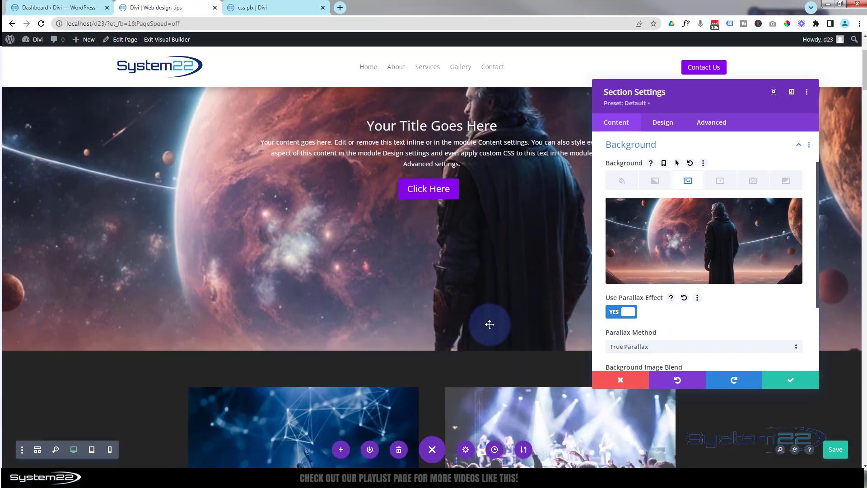
scroll(490, 324, "up", 5)
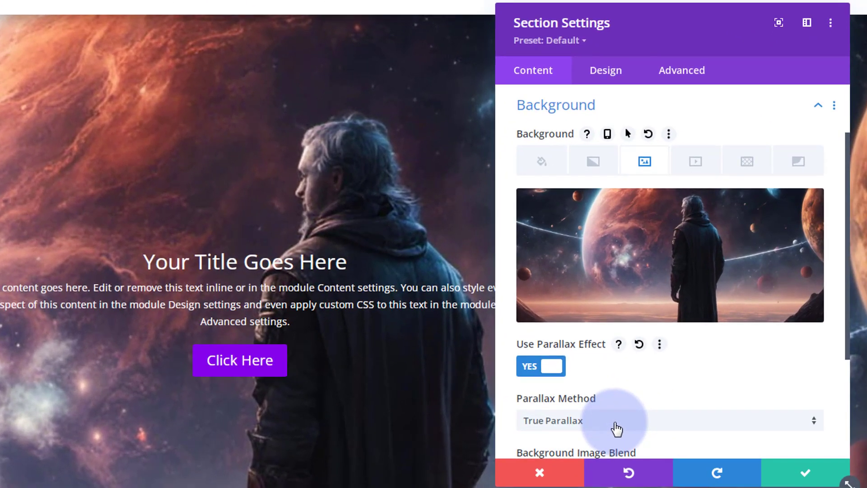
Change the hero section's parallax method from True Parallax to CSS.
left_click(665, 351)
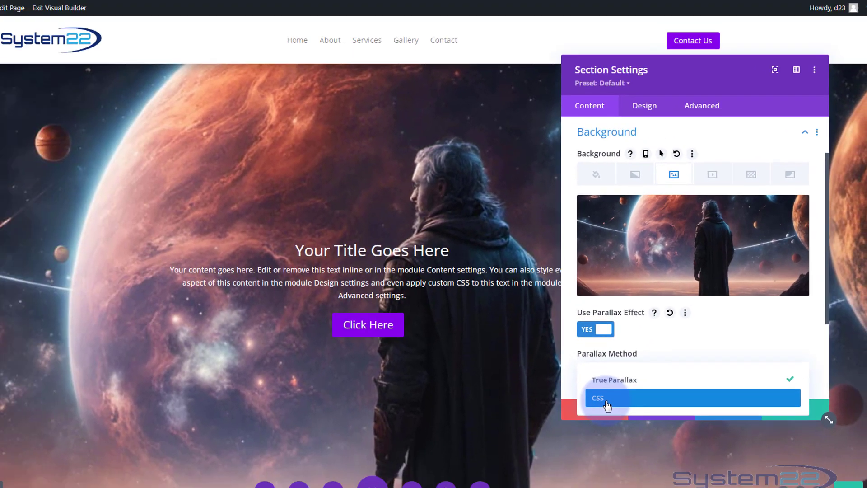
left_click(555, 458)
scroll(343, 300, "down", 2)
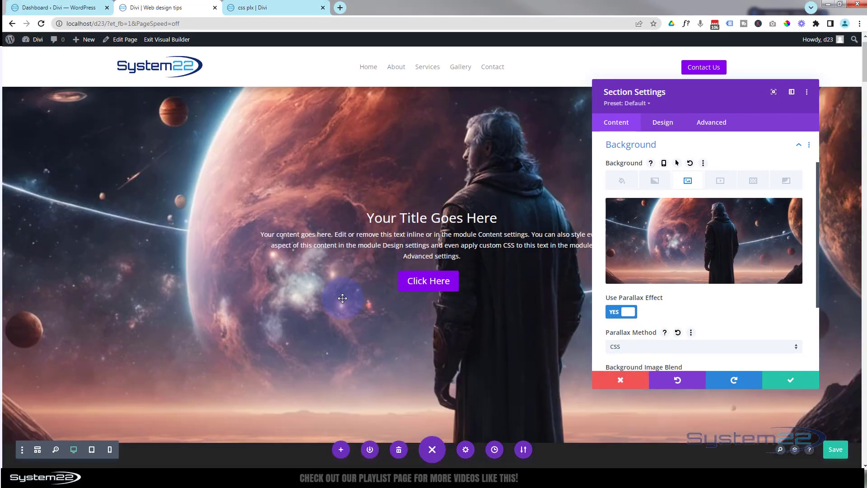
scroll(344, 300, "up", 2)
scroll(342, 298, "down", 5)
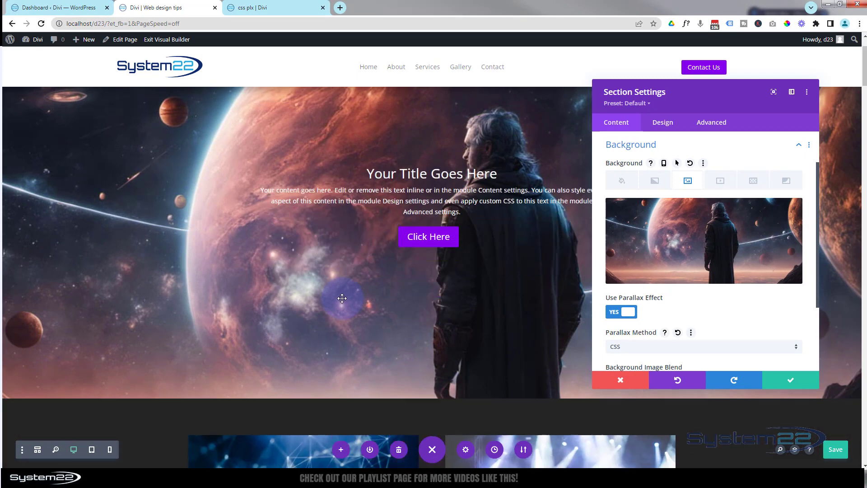
scroll(343, 299, "up", 2)
scroll(343, 298, "up", 4)
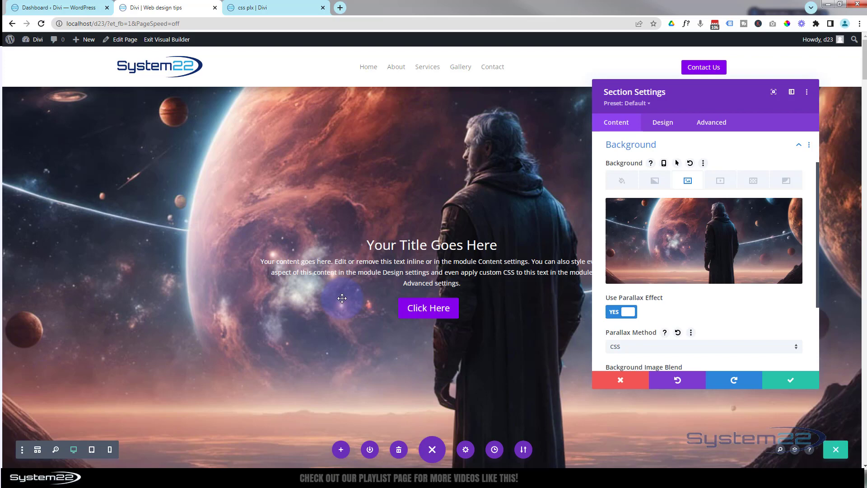
scroll(342, 298, "down", 4)
scroll(342, 299, "up", 2)
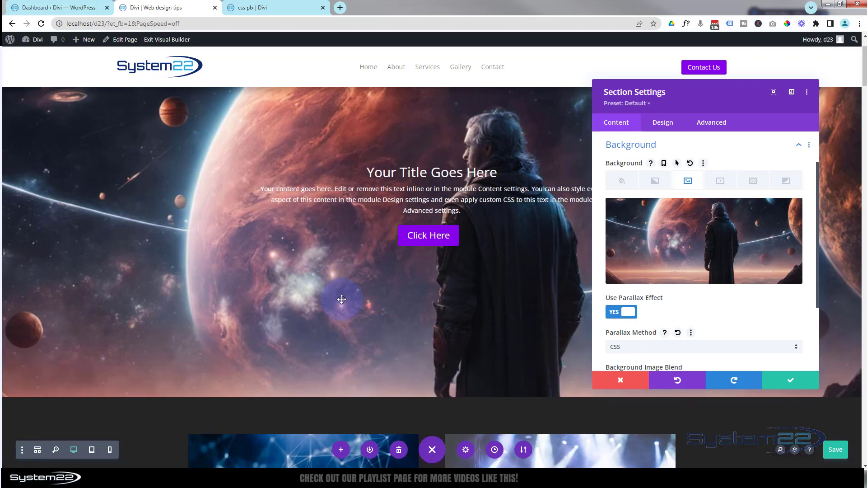
scroll(342, 299, "up", 2)
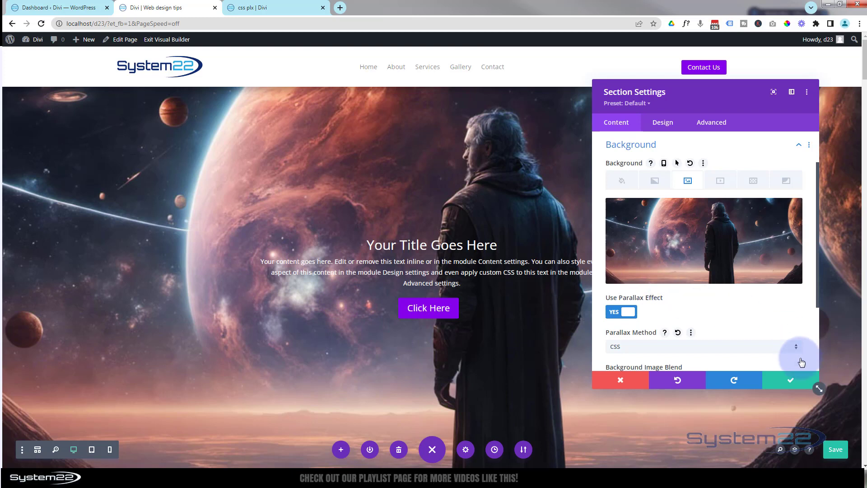
Save the hero section settings and scroll down to the dark image-row section.
left_click(801, 384)
scroll(767, 374, "down", 5)
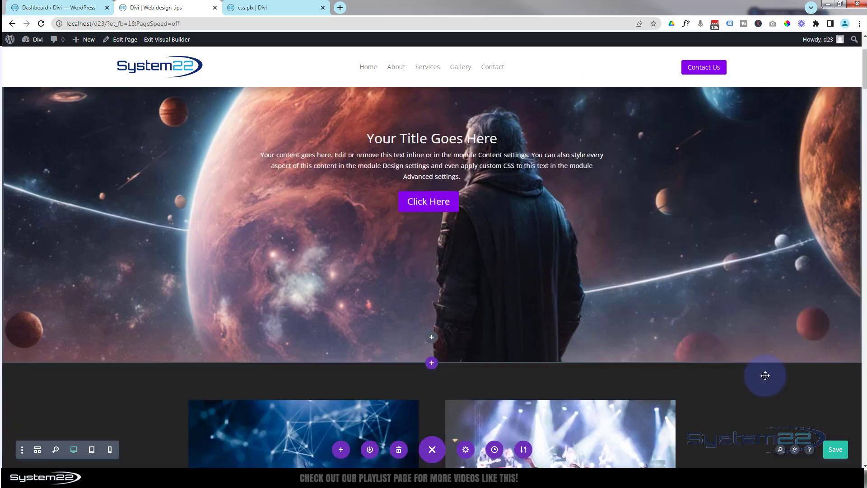
scroll(765, 375, "down", 2)
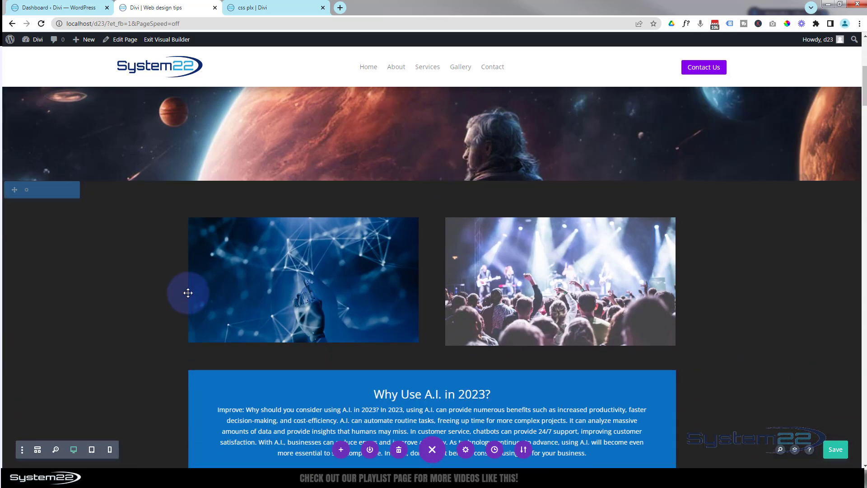
Give the image-row section the space image with the man and planets as its background image.
left_click(26, 191)
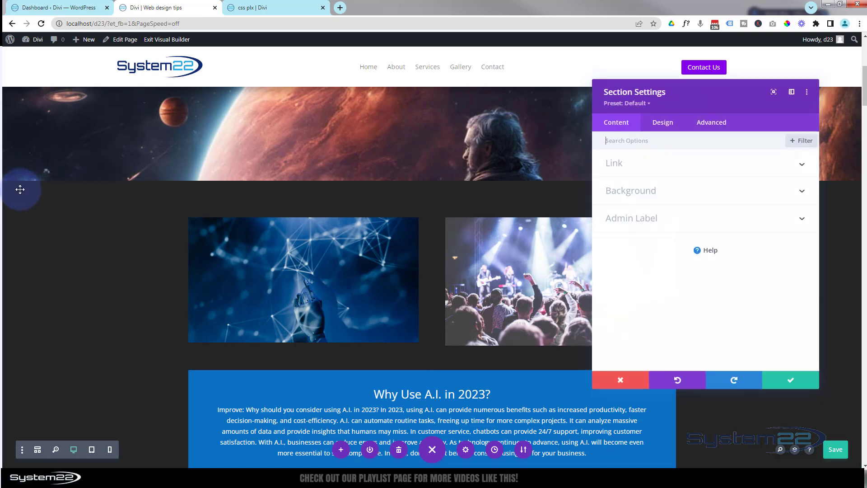
left_click(685, 195)
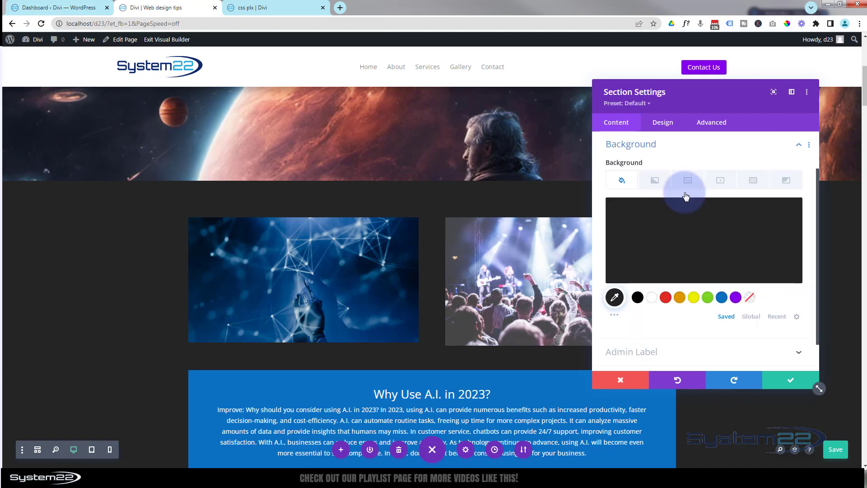
left_click(690, 182)
left_click(702, 234)
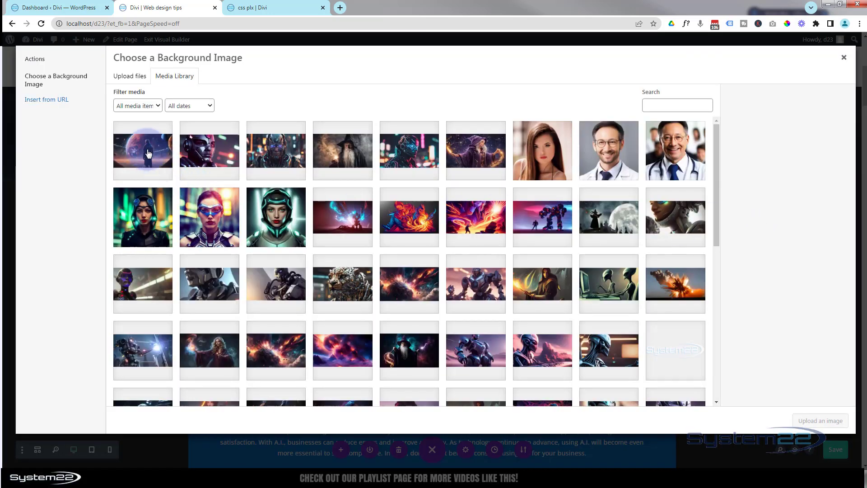
left_click(150, 150)
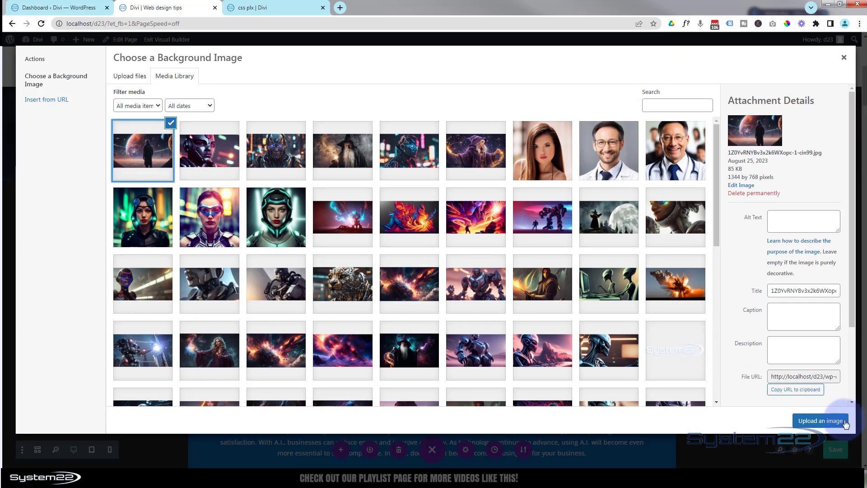
left_click(820, 420)
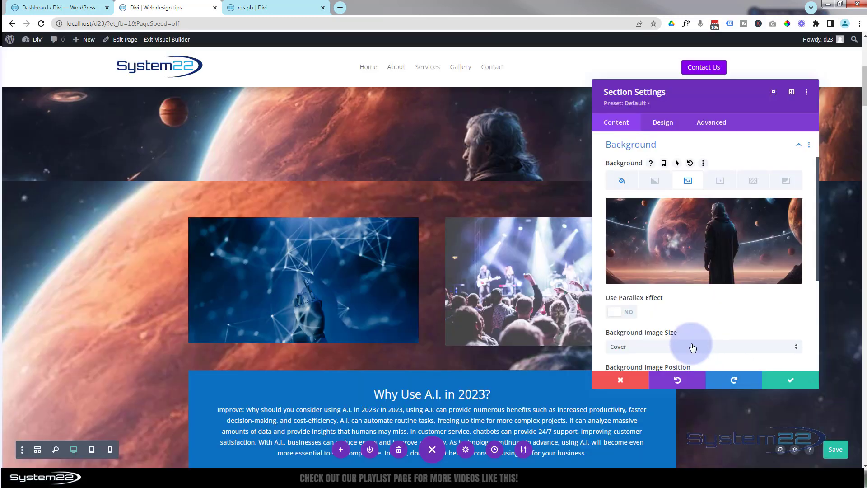
Turn on parallax for the image-row section's background with the CSS method.
left_click(627, 313)
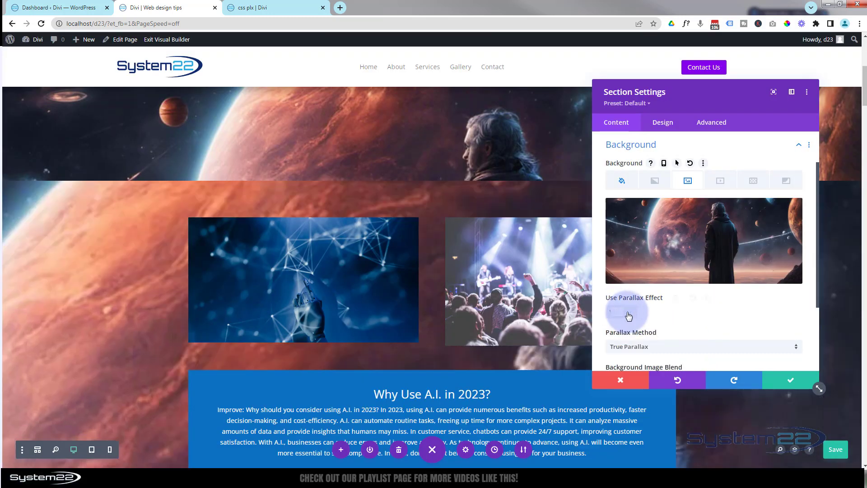
left_click(668, 347)
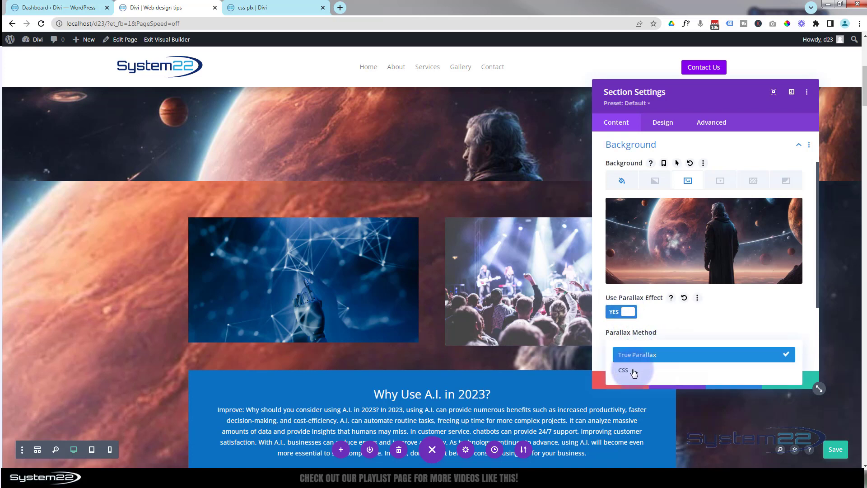
left_click(633, 371)
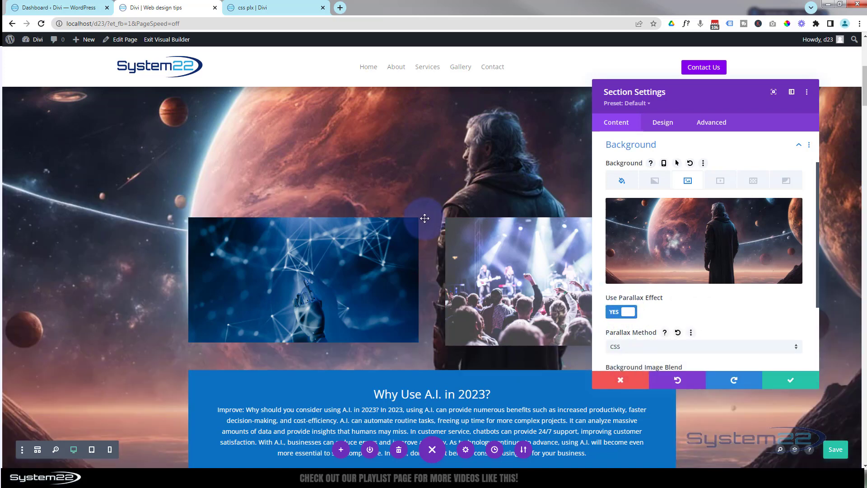
scroll(429, 214, "up", 5)
scroll(429, 214, "up", 1)
scroll(429, 214, "down", 6)
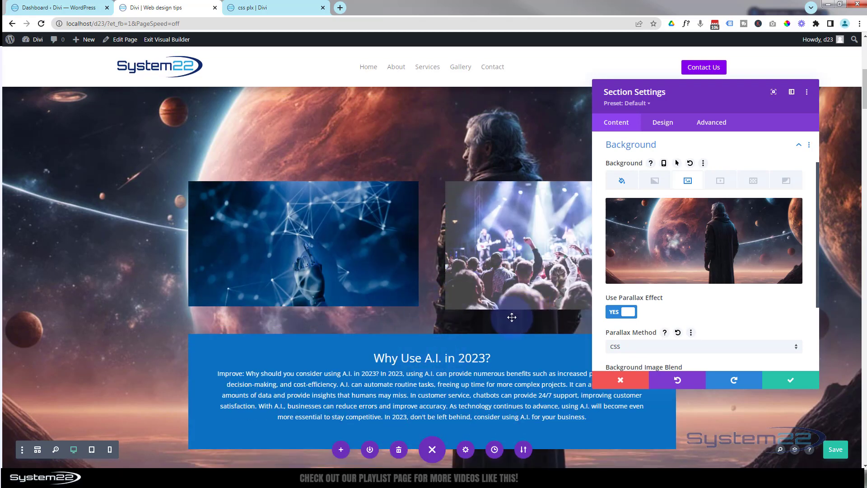
Save the image-row section, then clear the 'Why Use A.I. in 2023?' block's background colour.
left_click(797, 382)
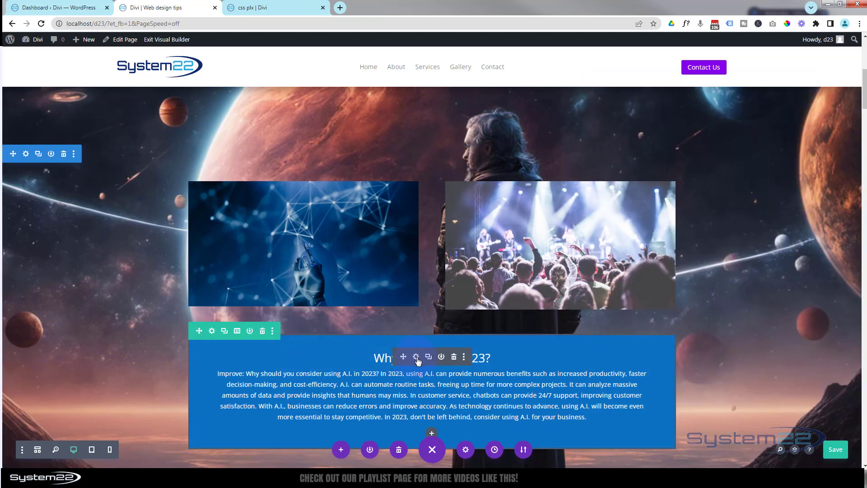
left_click(416, 357)
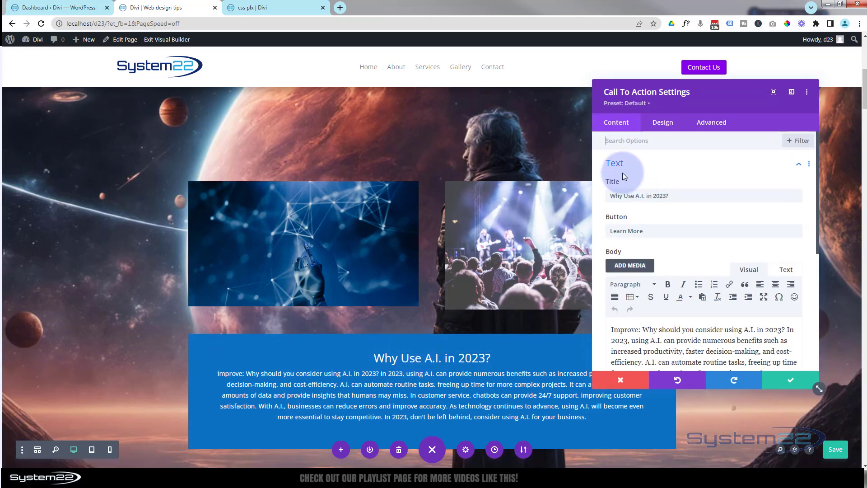
scroll(618, 160, "down", 5)
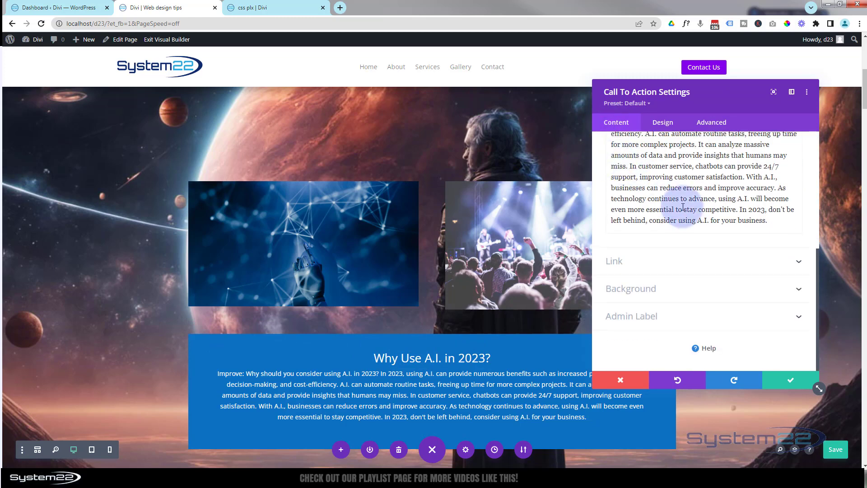
left_click(721, 288)
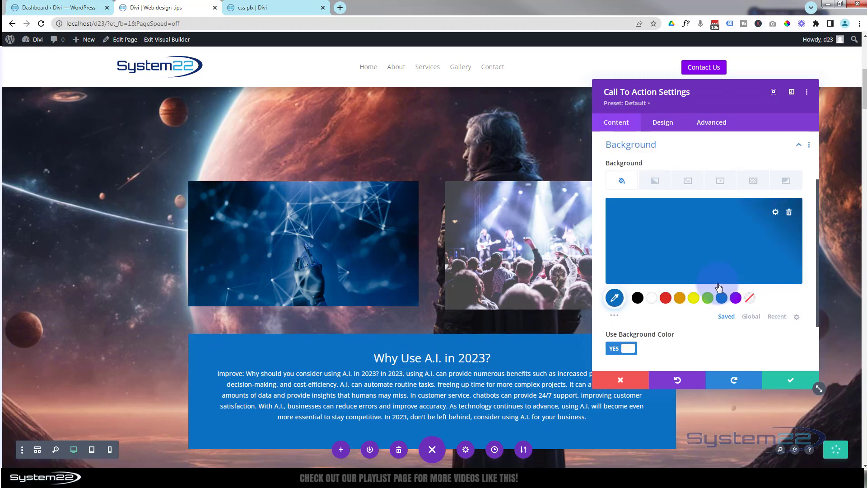
left_click(788, 213)
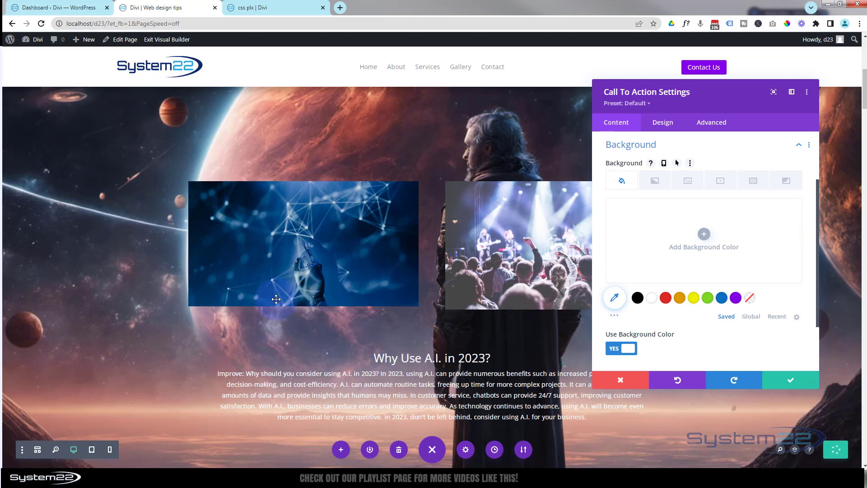
Give the call-to-action the blue #0c71c3 background and close its settings.
scroll(279, 300, "down", 3)
scroll(280, 309, "up", 5)
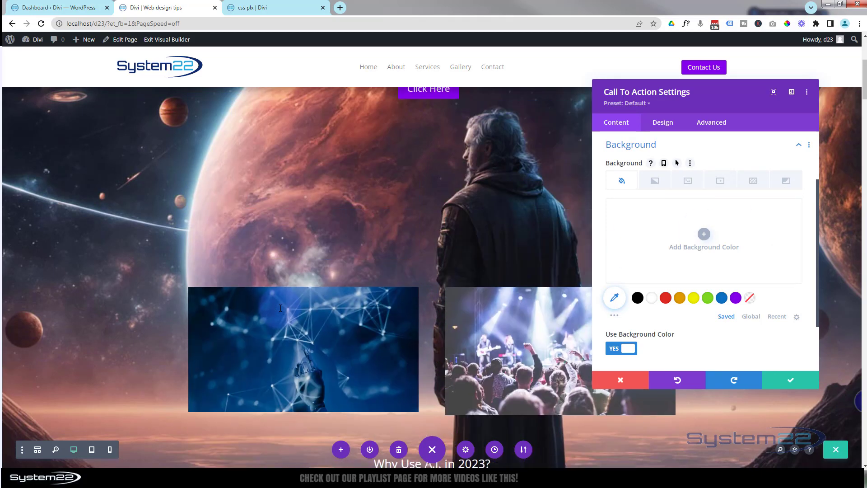
scroll(245, 289, "down", 4)
scroll(246, 289, "down", 2)
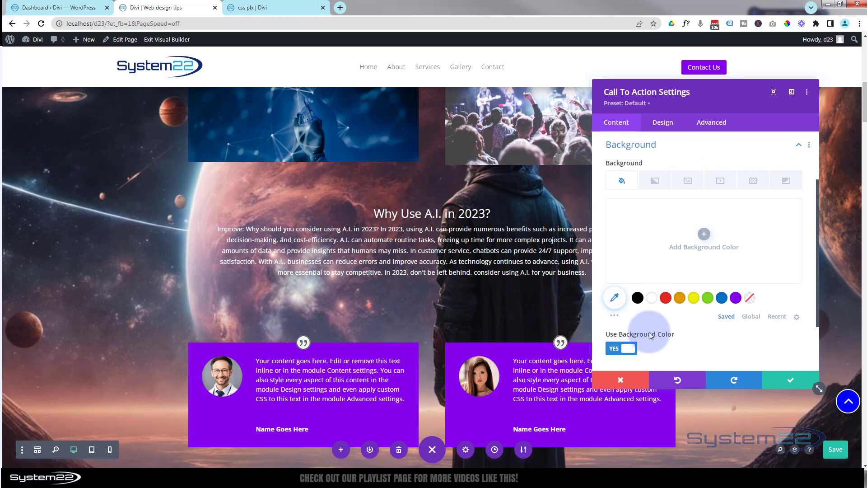
left_click(722, 298)
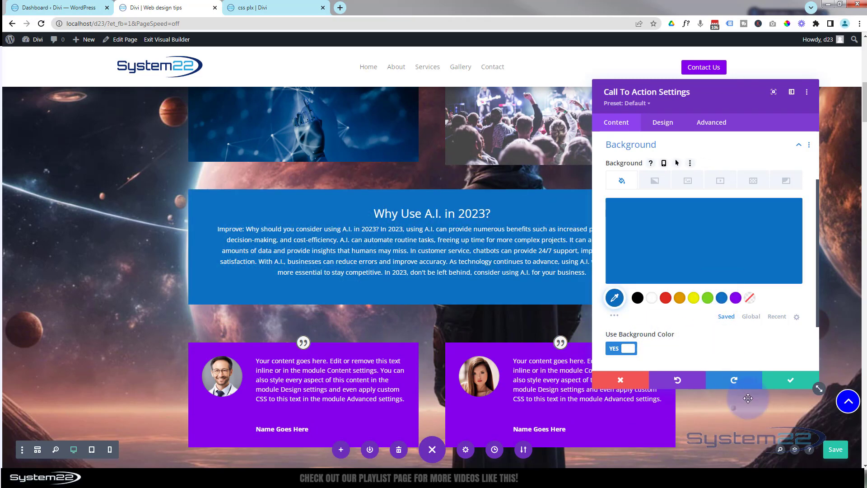
key("Escape")
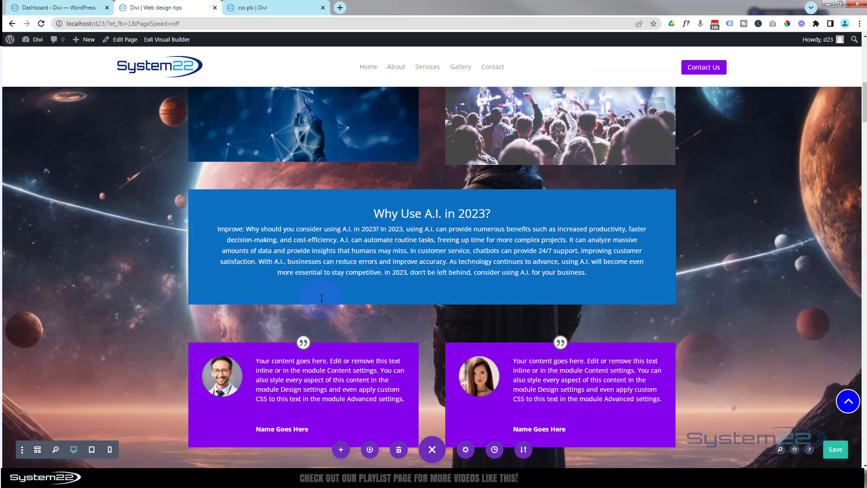
scroll(321, 298, "up", 4)
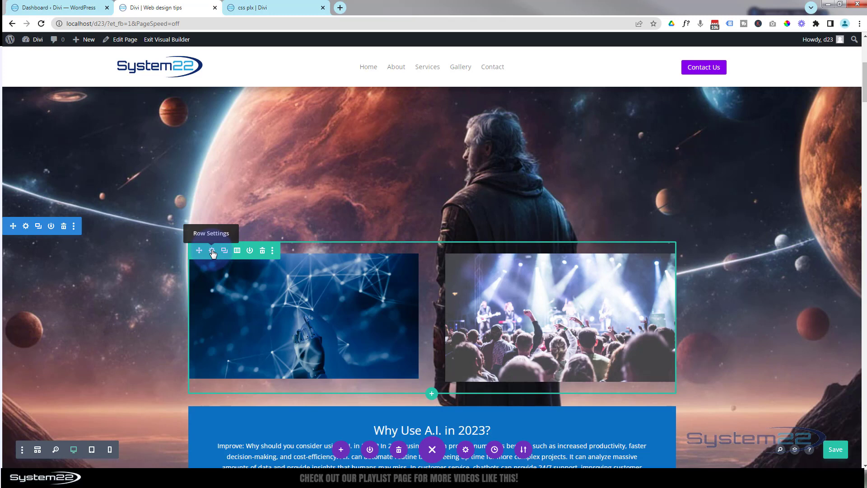
left_click(212, 252)
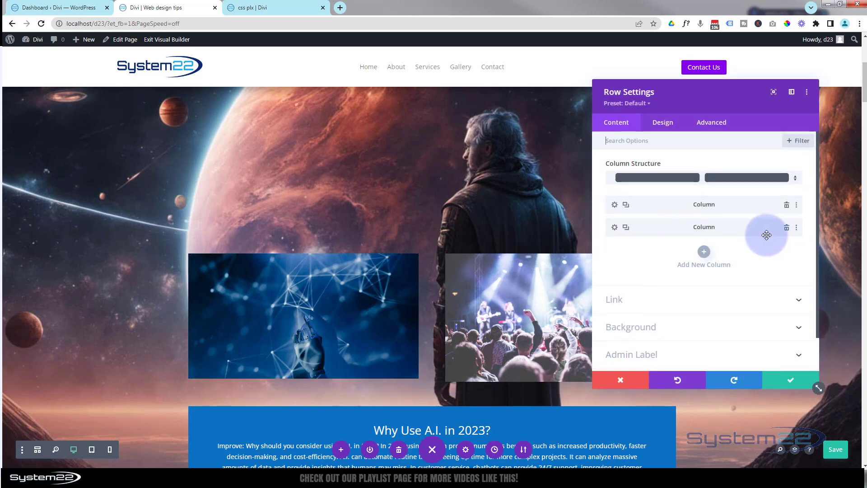
left_click(718, 329)
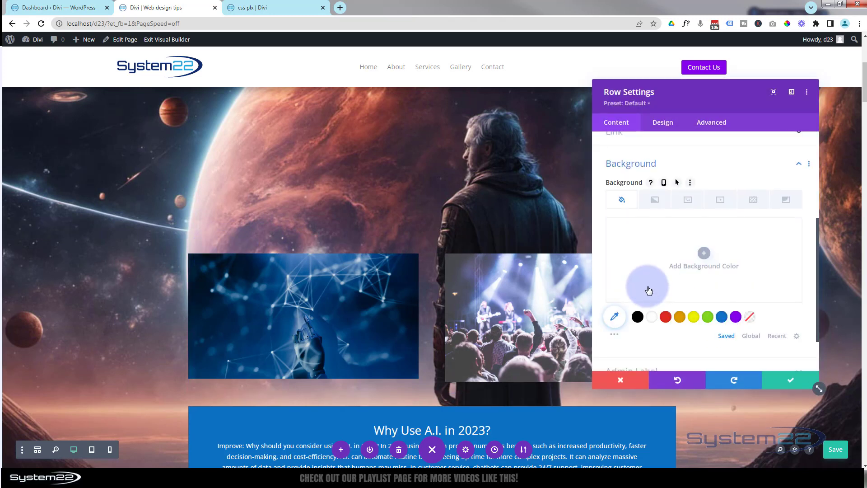
left_click(637, 316)
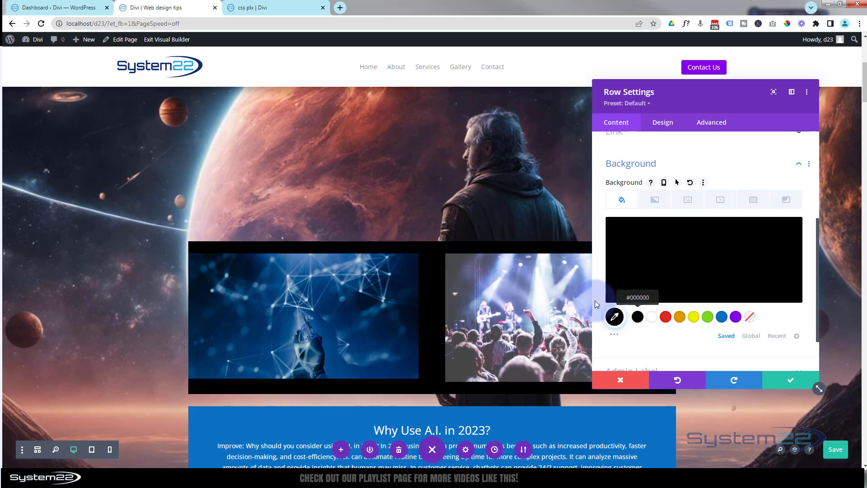
scroll(708, 240, "down", 1)
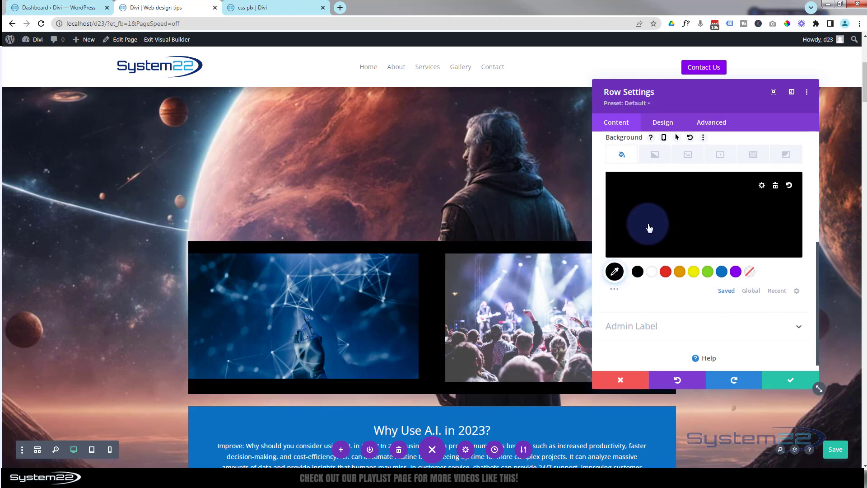
left_click(675, 215)
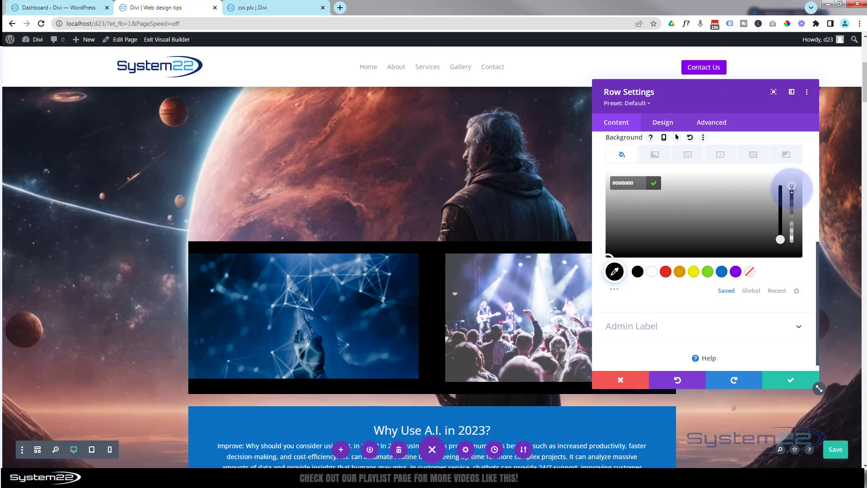
left_click_drag(794, 198, 794, 231)
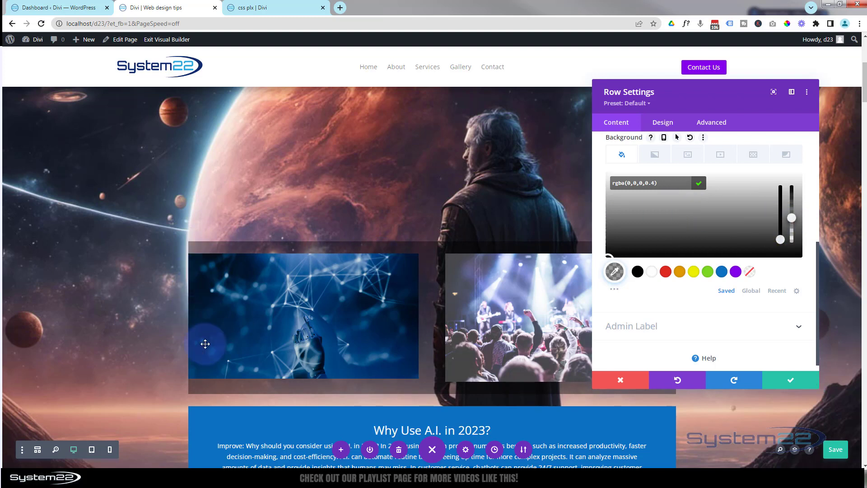
left_click(625, 383)
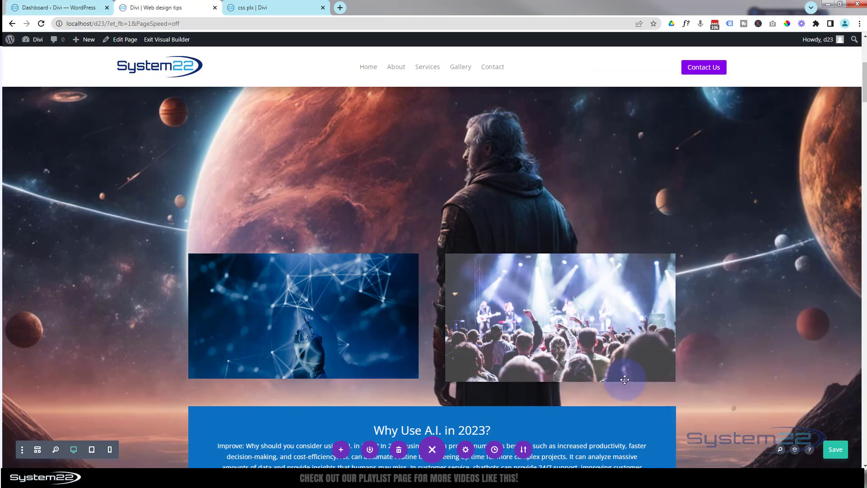
Scroll down past the testimonials and pricing tables to the User experience (UX) design section.
scroll(168, 269, "down", 5)
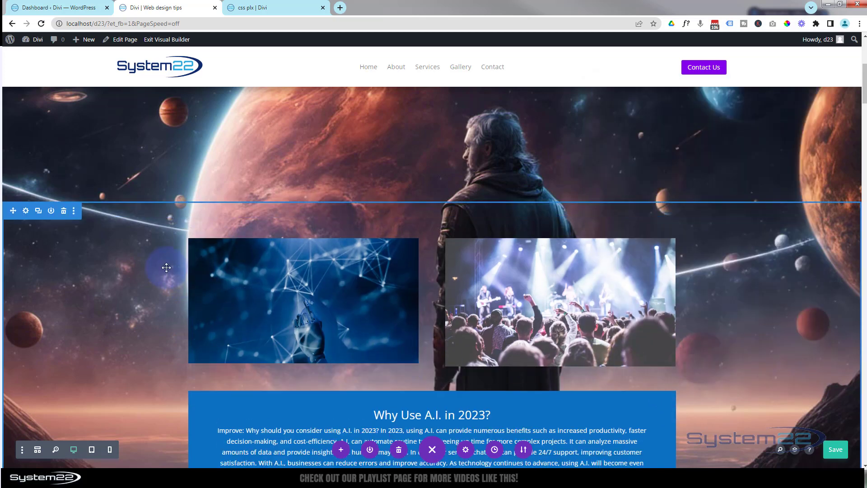
scroll(166, 267, "down", 8)
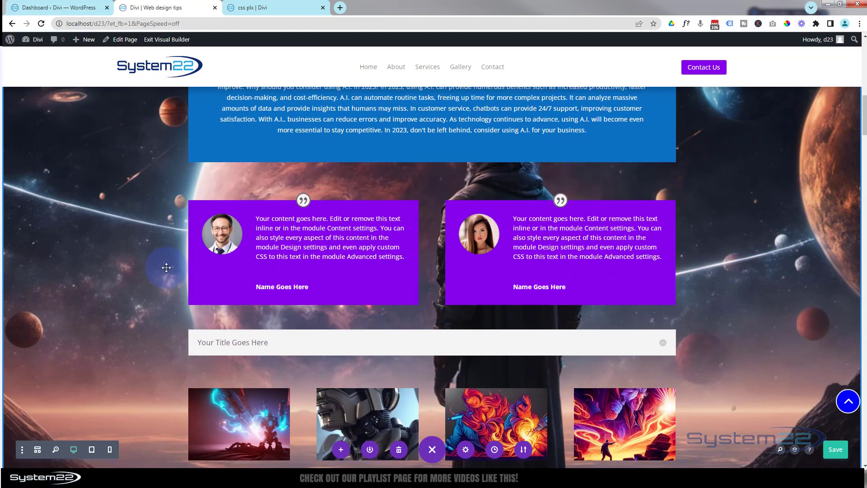
scroll(166, 268, "down", 10)
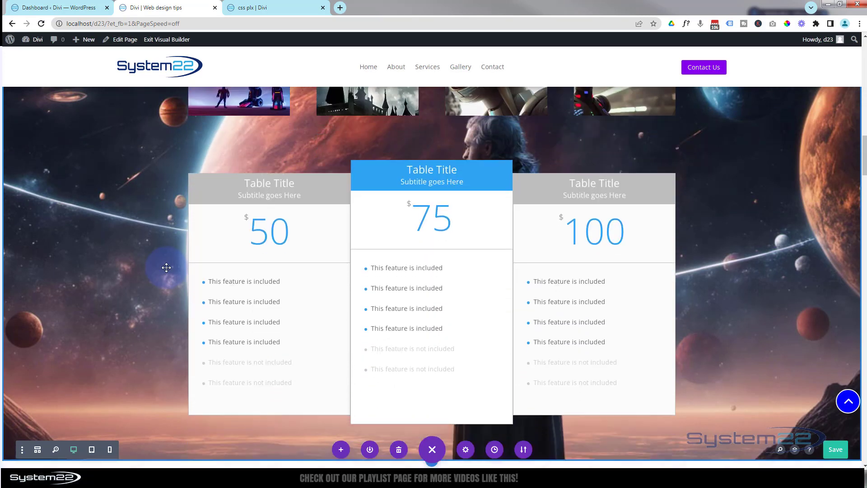
scroll(165, 267, "down", 2)
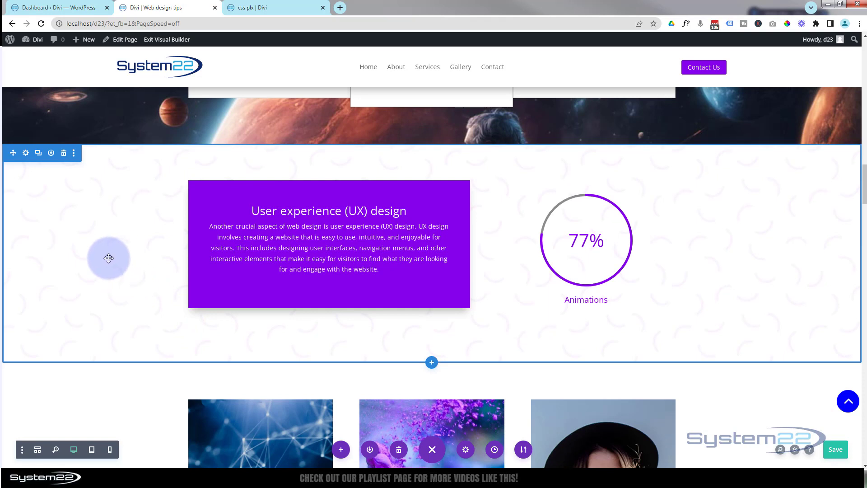
Set the space scene image from the Media Library as the UX design section's background image.
left_click(26, 154)
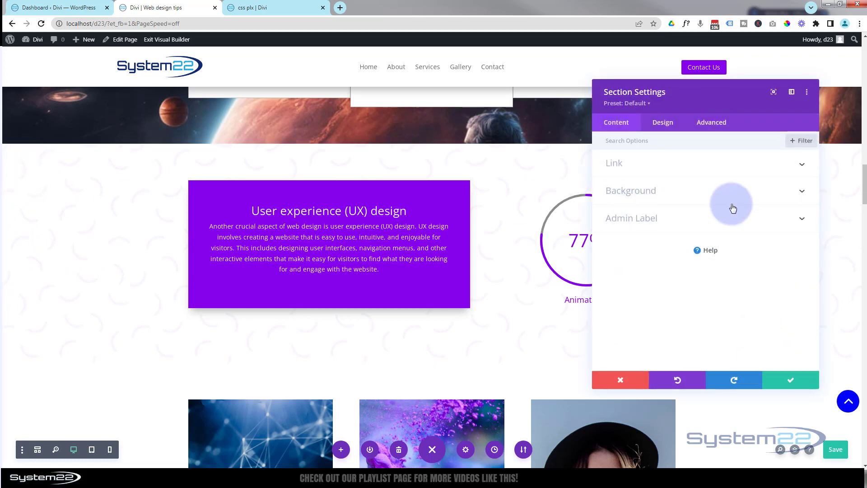
left_click(716, 195)
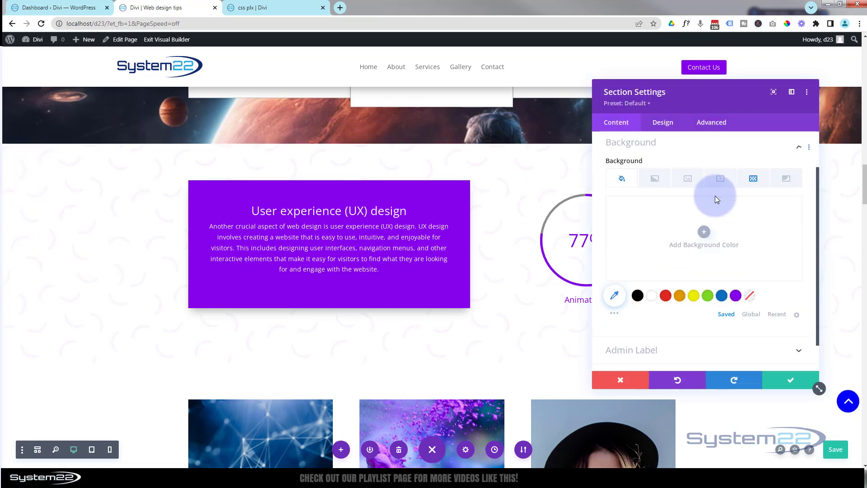
left_click(692, 183)
left_click(705, 235)
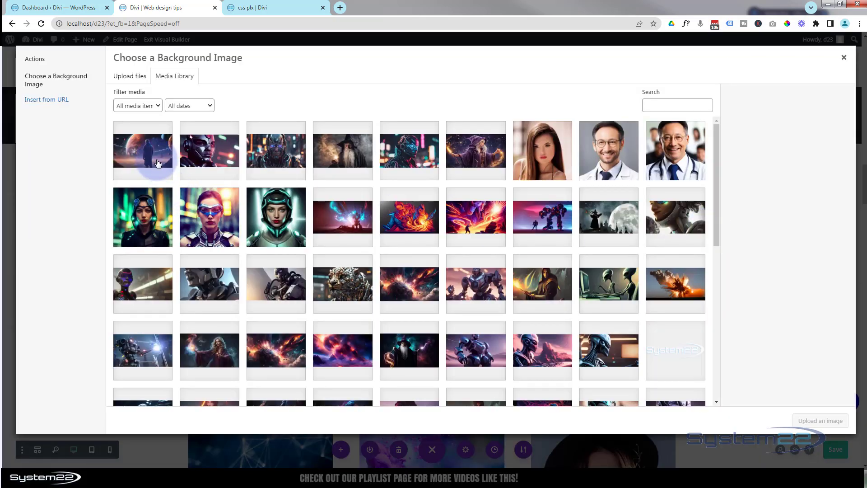
left_click(158, 163)
left_click(832, 420)
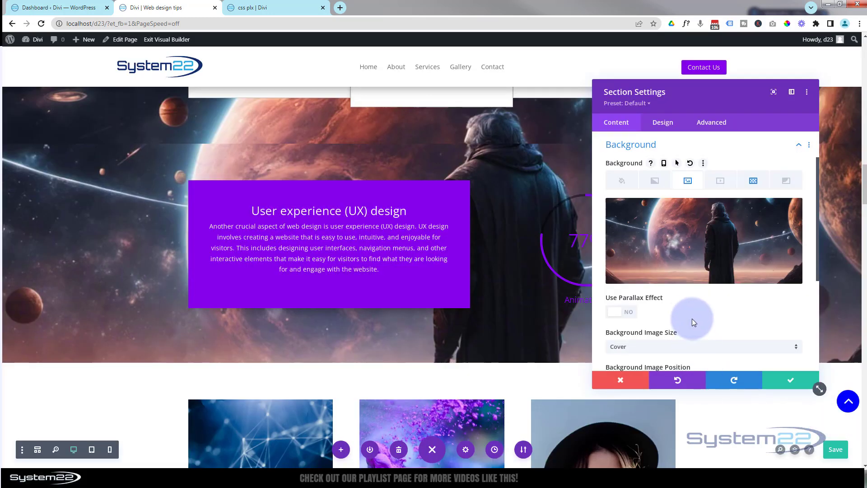
Enable parallax on the UX section's background and set the method to CSS.
scroll(691, 316, "down", 3)
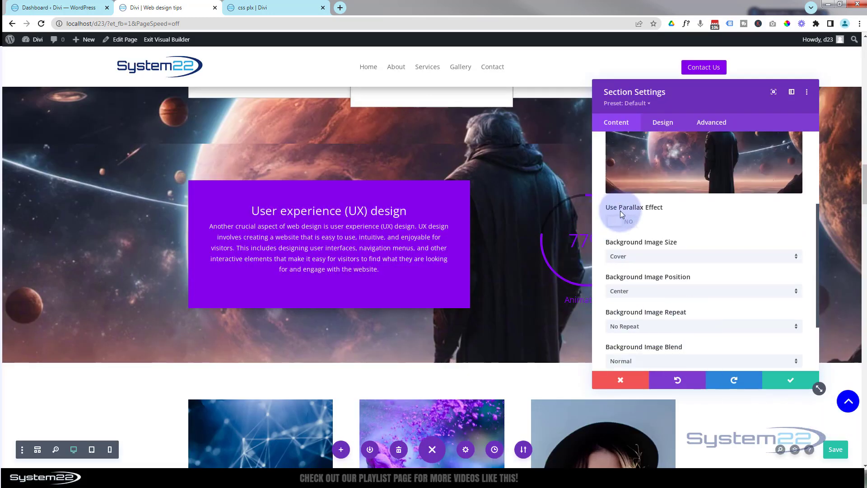
left_click(629, 222)
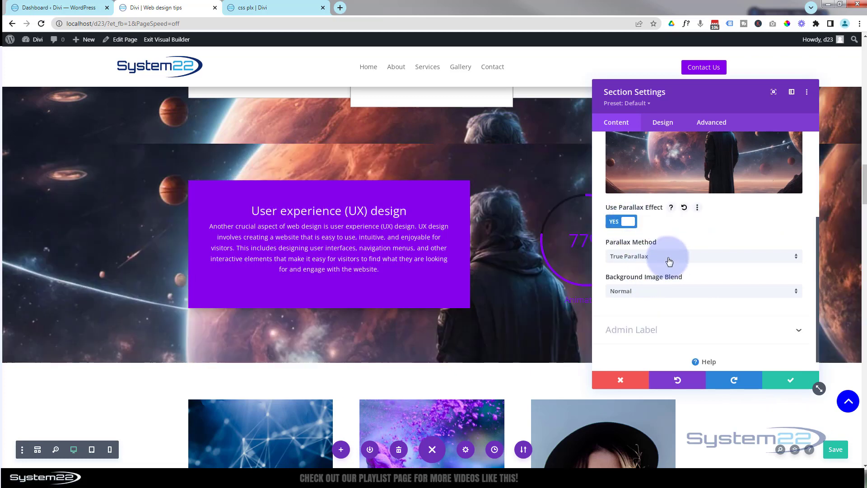
left_click(670, 260)
left_click(659, 289)
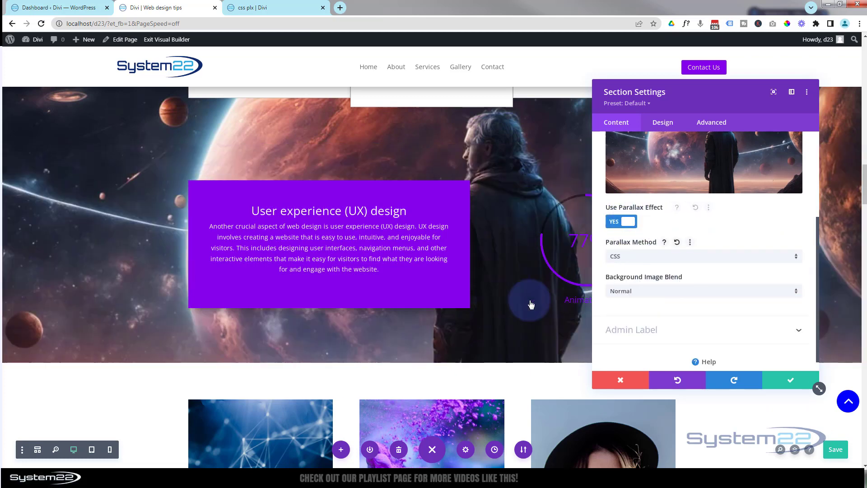
scroll(524, 314, "up", 5)
Scroll down to the blue 'Importance of a Responsive Design' section near the page bottom.
scroll(526, 315, "down", 12)
scroll(526, 314, "down", 10)
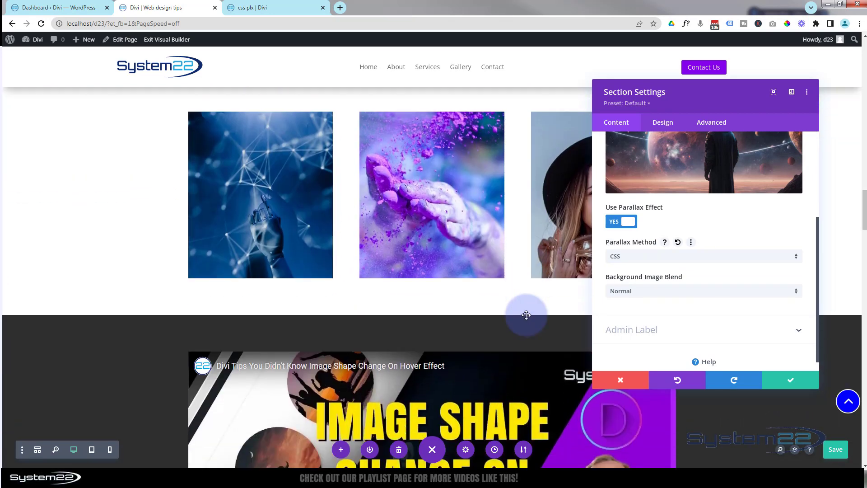
scroll(526, 315, "down", 9)
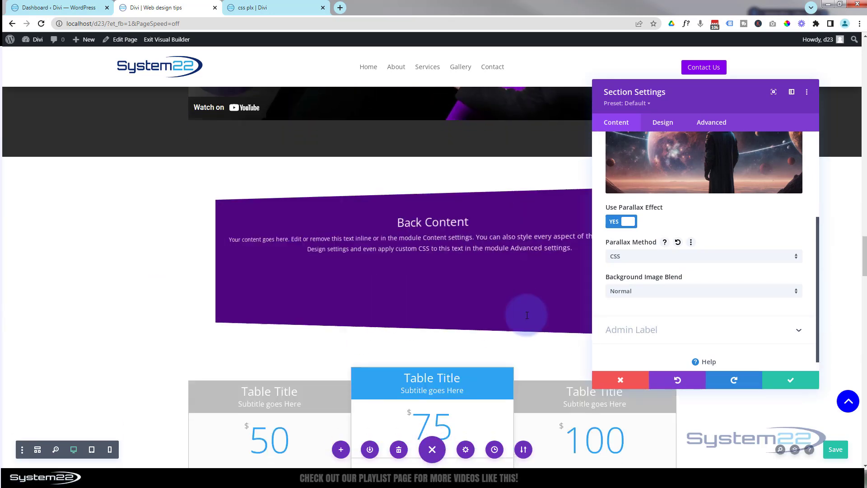
scroll(526, 315, "down", 10)
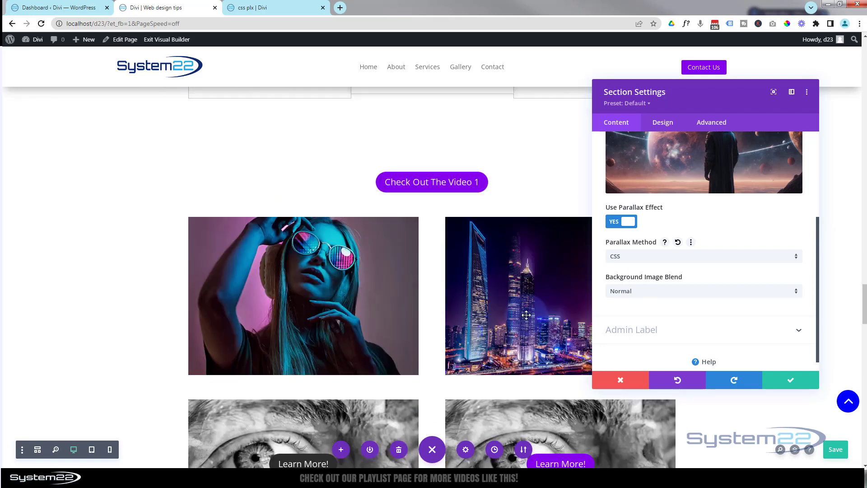
scroll(526, 314, "down", 4)
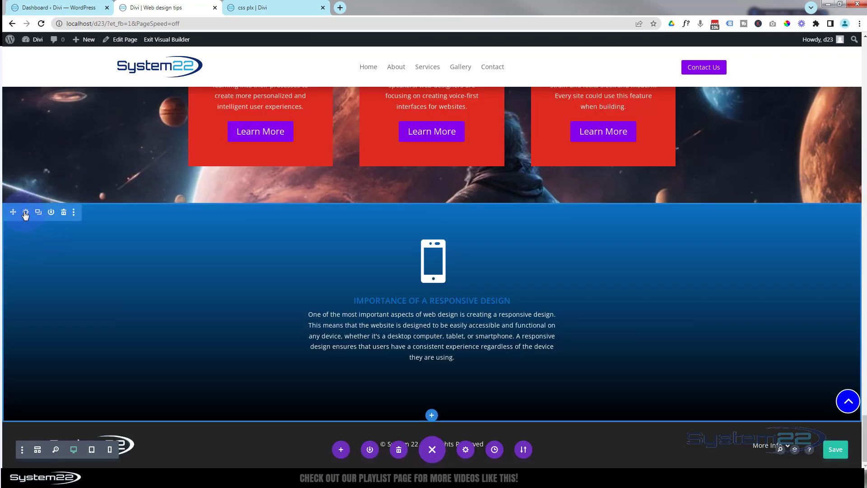
Set the responsive-design section's background image to the space image from the media library.
left_click(25, 213)
left_click(652, 193)
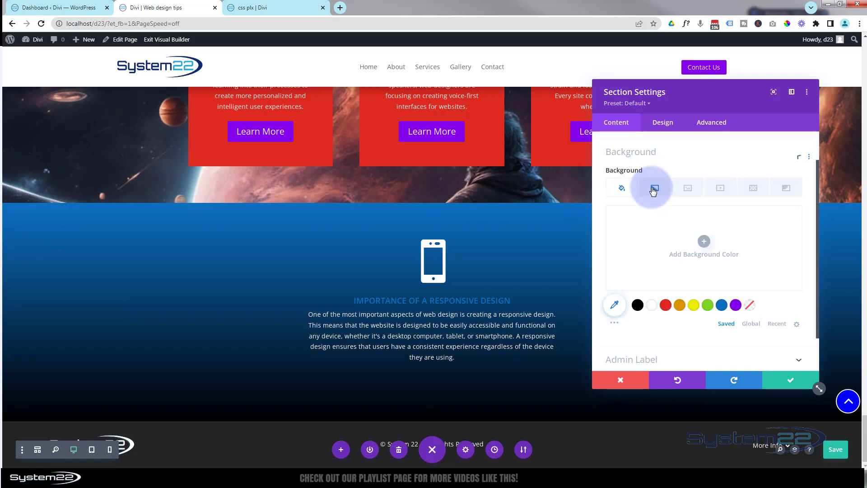
left_click(687, 182)
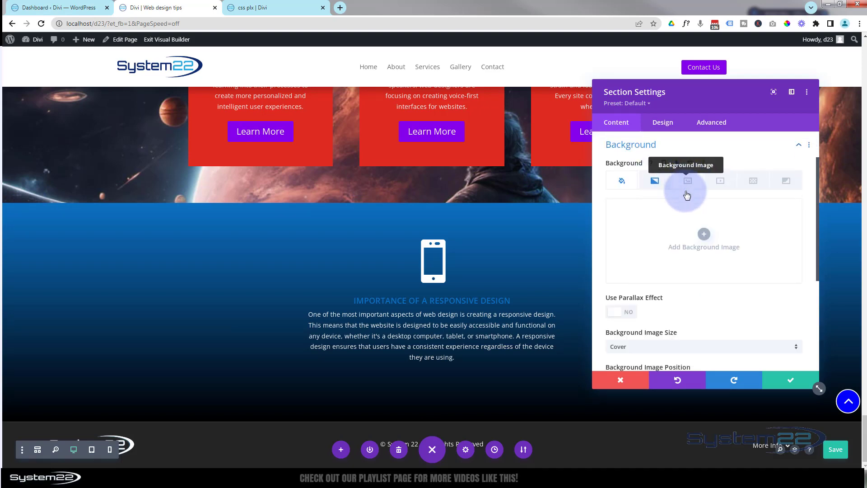
left_click(705, 234)
left_click(151, 162)
left_click(799, 362)
left_click(815, 420)
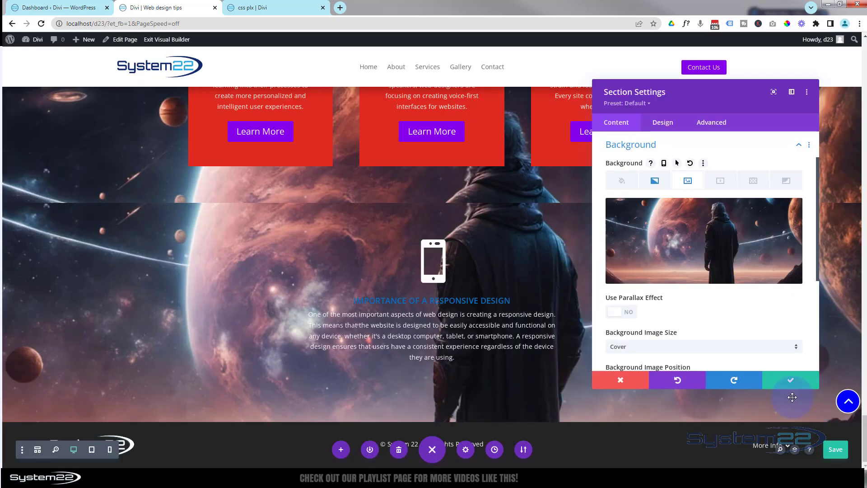
Turn on the parallax effect with the CSS method and save the section settings.
left_click(631, 313)
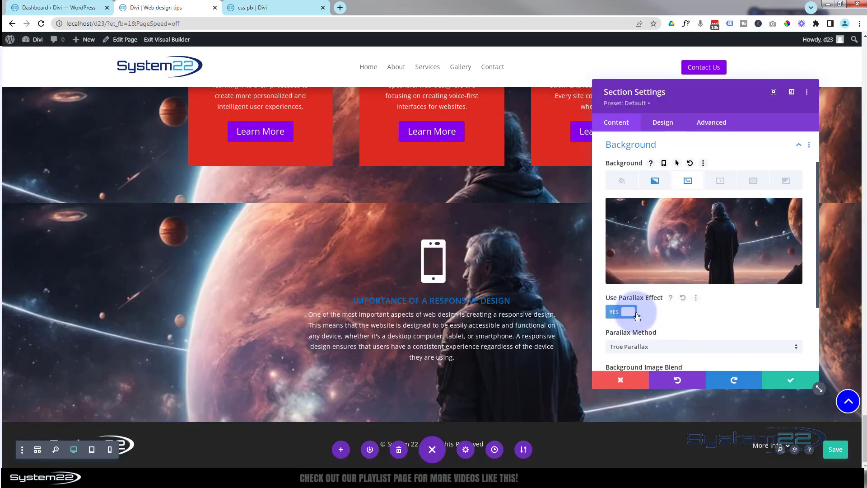
left_click(667, 346)
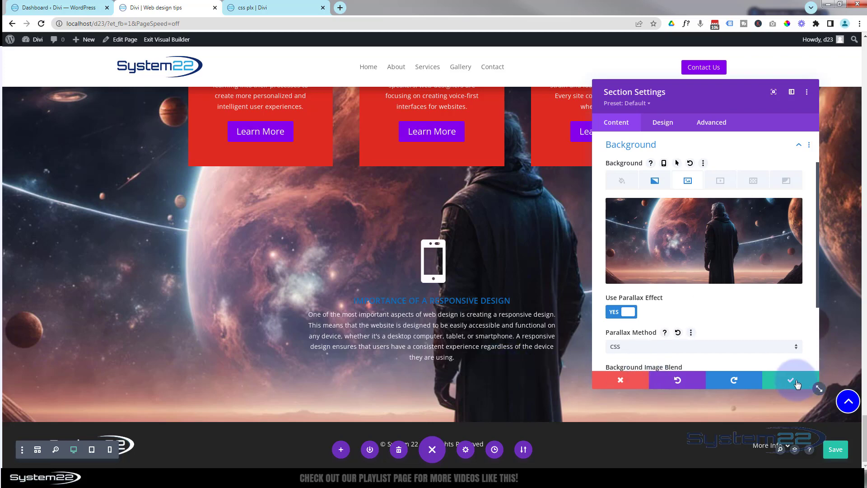
left_click(797, 384)
Scroll up to the three-image row above the YouTube video.
scroll(741, 378, "up", 4)
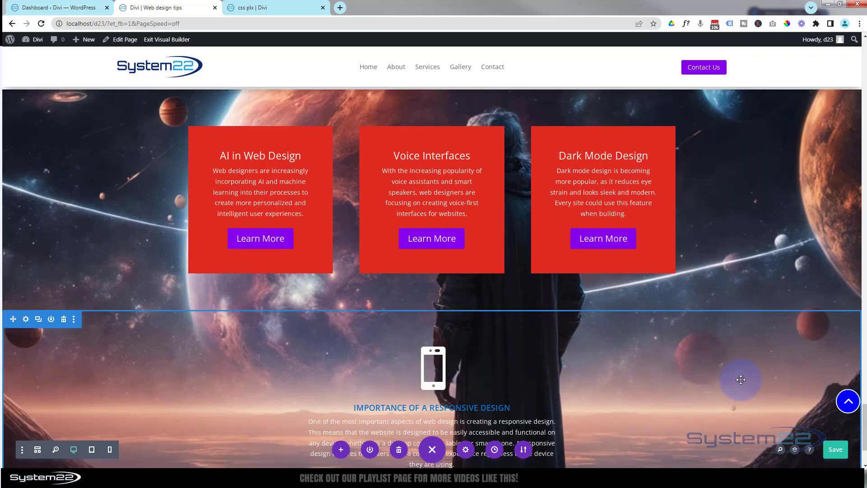
scroll(741, 378, "up", 6)
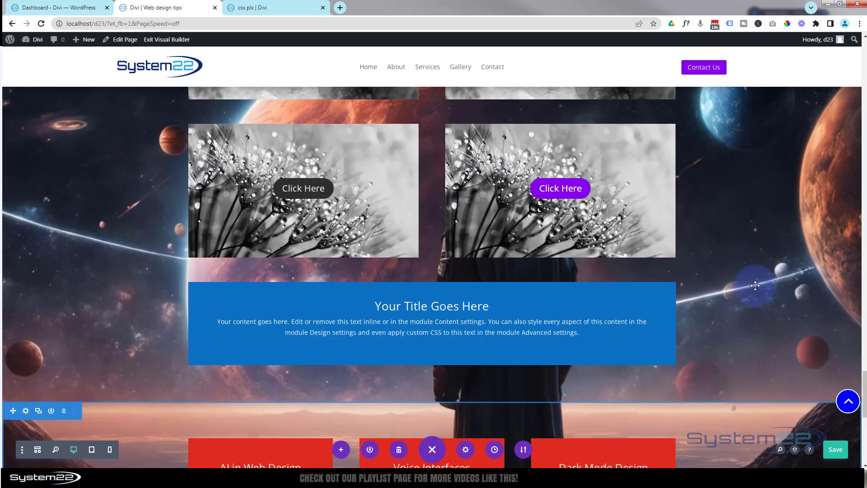
scroll(739, 335, "up", 10)
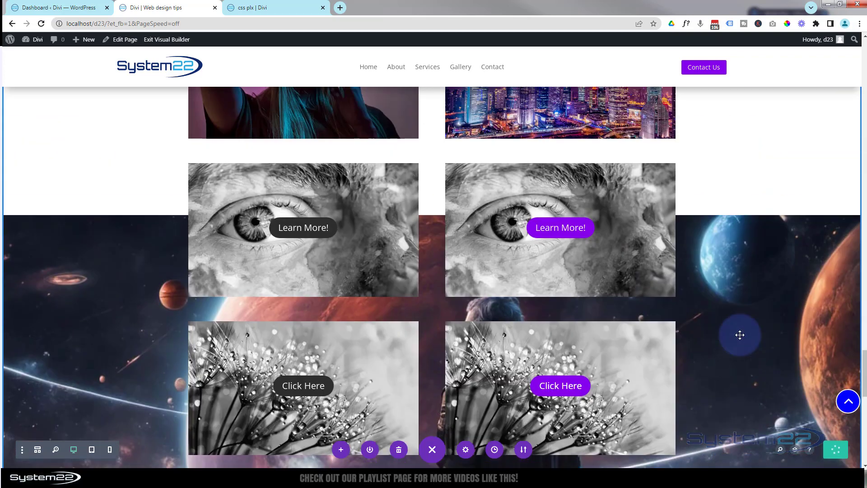
scroll(740, 335, "up", 6)
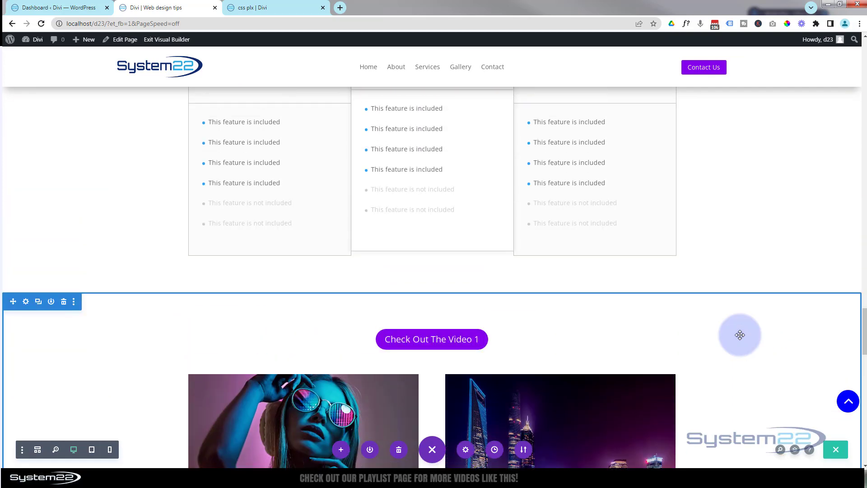
scroll(740, 335, "up", 13)
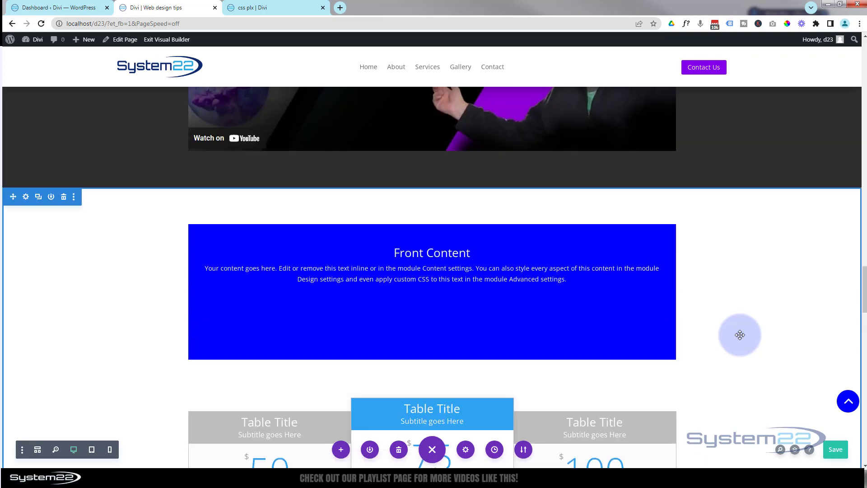
scroll(740, 334, "up", 8)
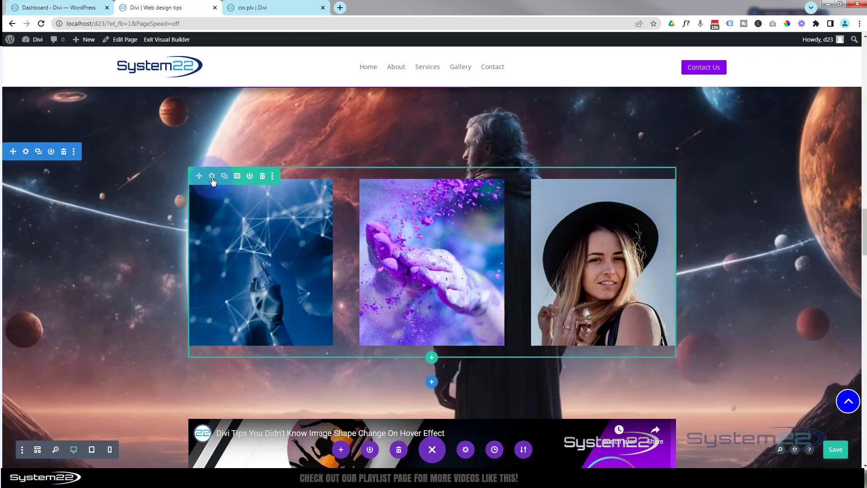
Set the three-image row's Width to 100% and Max Width to 100% under Design > Sizing.
left_click(212, 180)
left_click(658, 118)
left_click(656, 157)
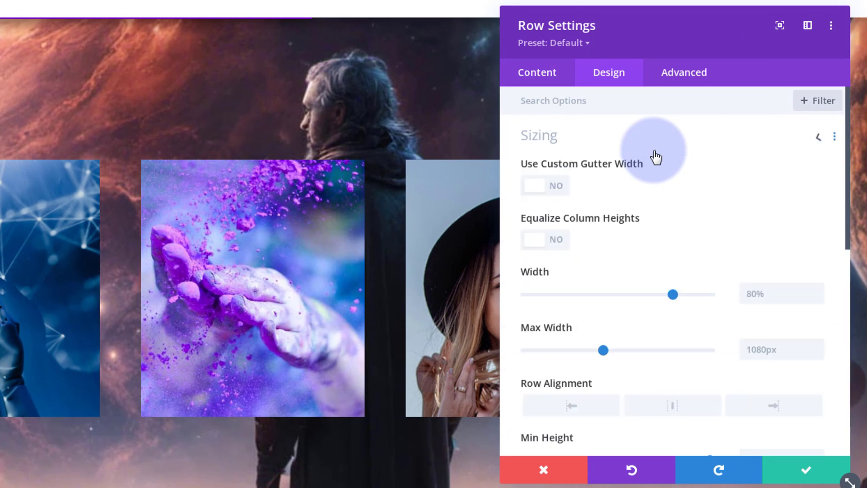
left_click_drag(668, 291, 739, 294)
key("ctrl+c")
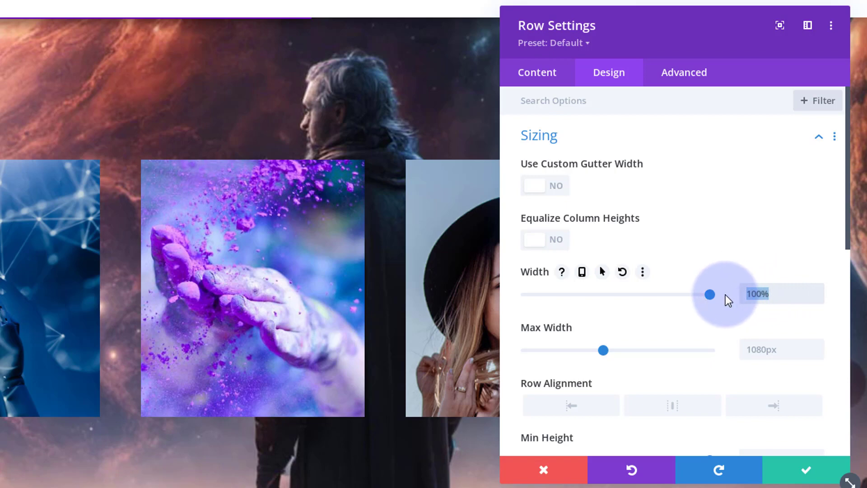
left_click(797, 346)
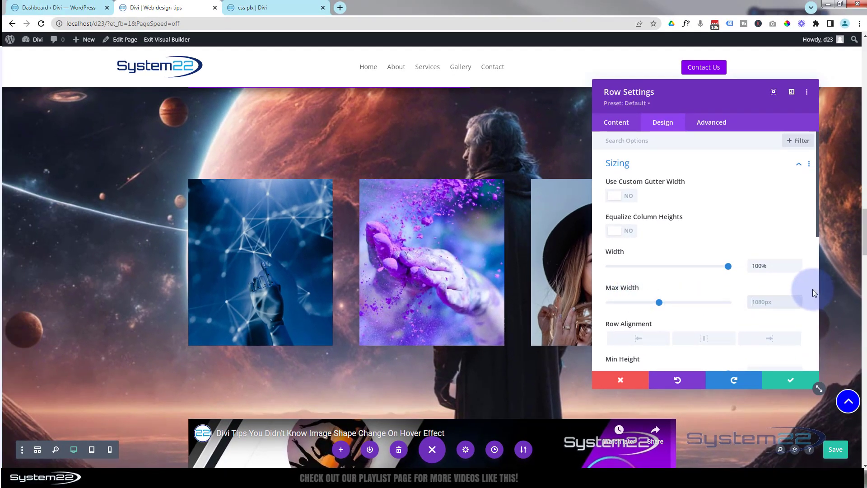
key("ctrl+v")
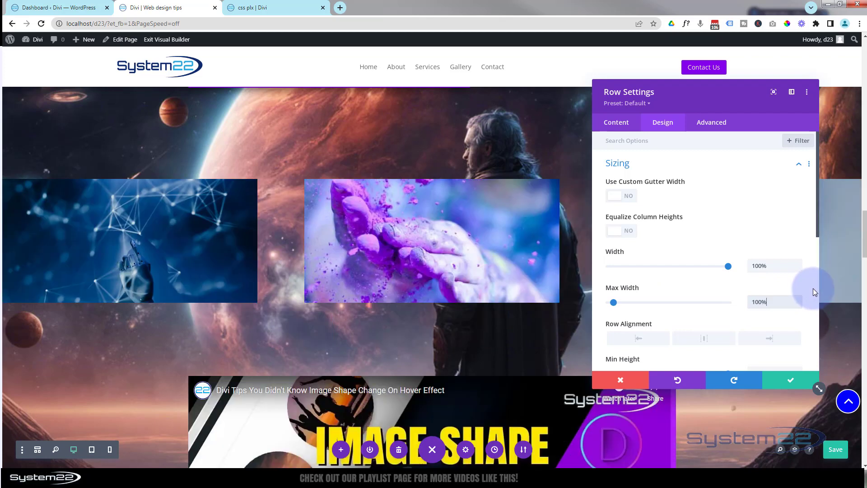
scroll(700, 291, "down", 2)
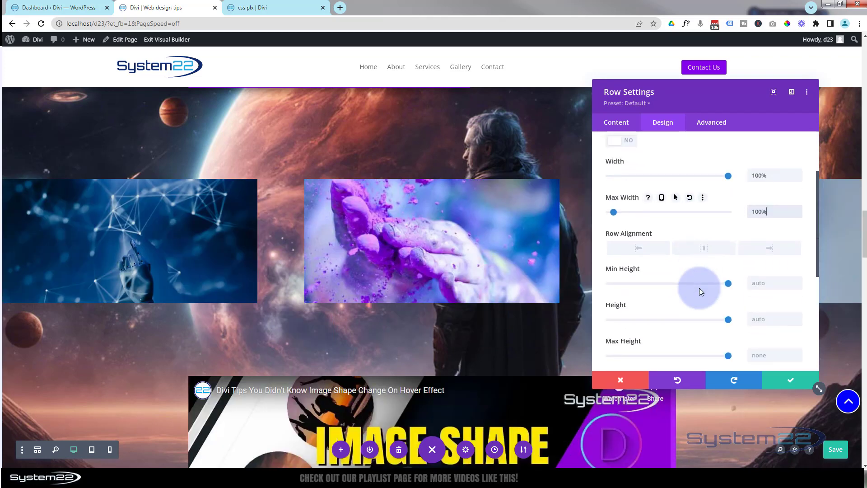
scroll(701, 291, "down", 3)
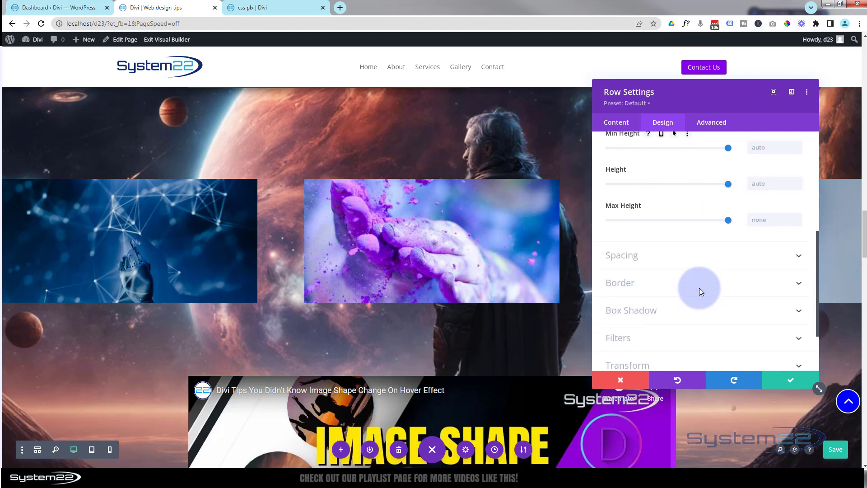
Give the image row linked 5% left/right padding and linked 30px top/bottom padding.
left_click(701, 256)
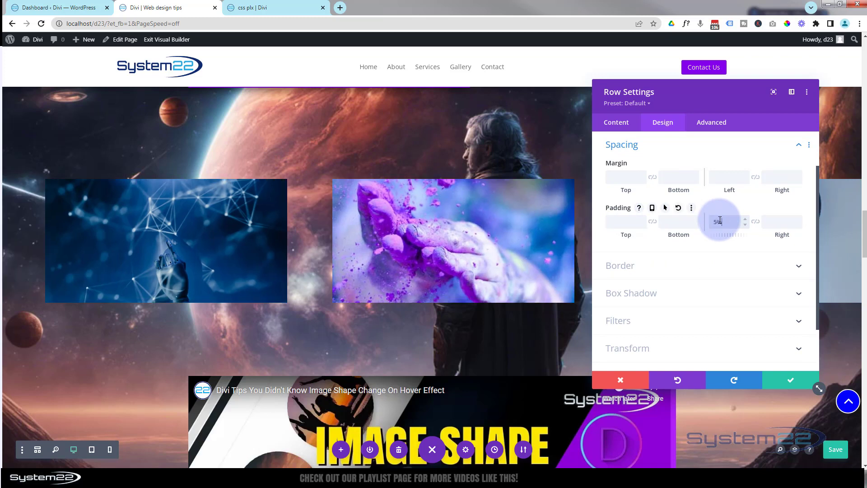
left_click(756, 223)
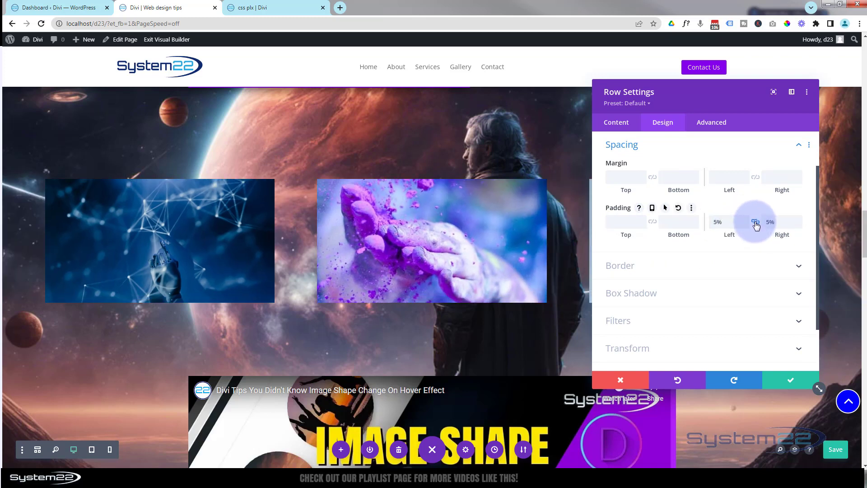
left_click(634, 223)
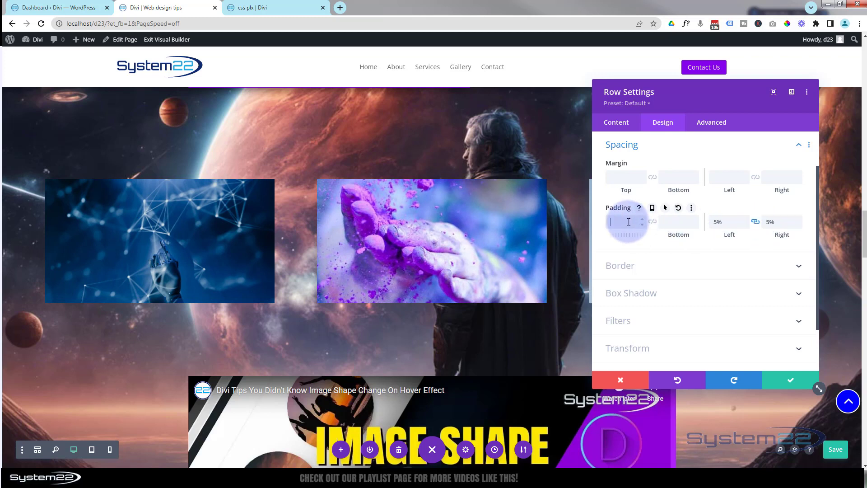
type("30px")
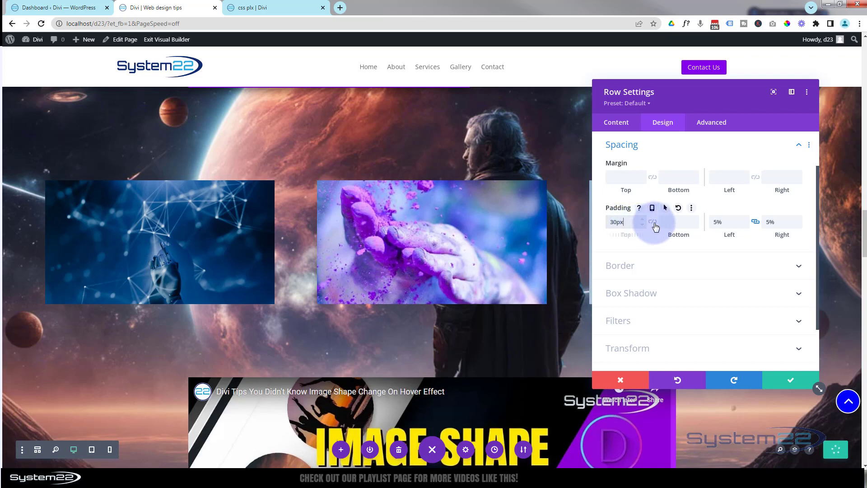
left_click(653, 222)
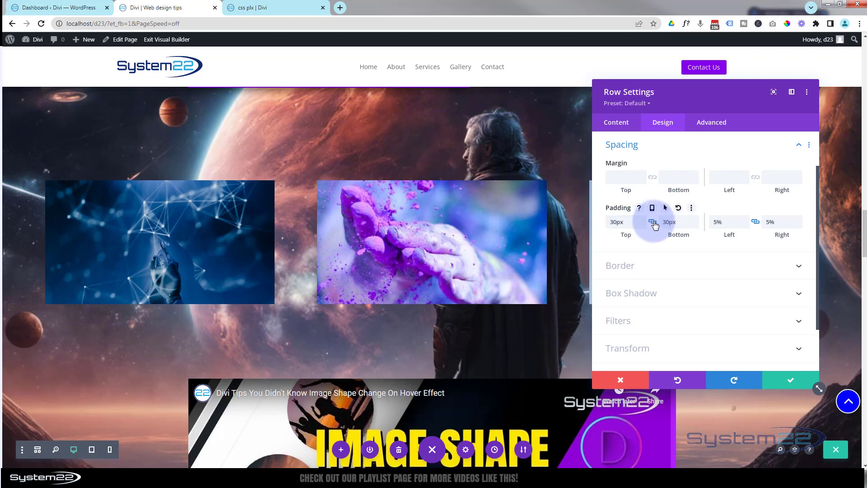
left_click(620, 125)
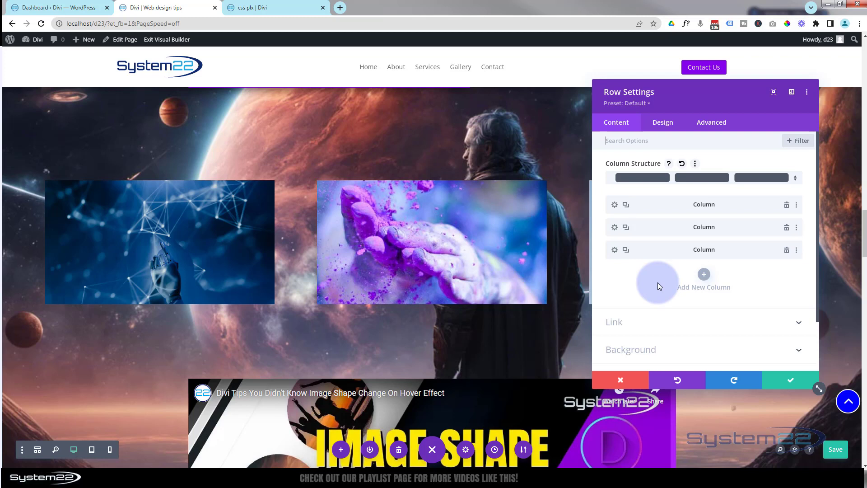
Set the row background to black at about 0.55 opacity, rgba(0,0,0,0.55), and save.
left_click(635, 349)
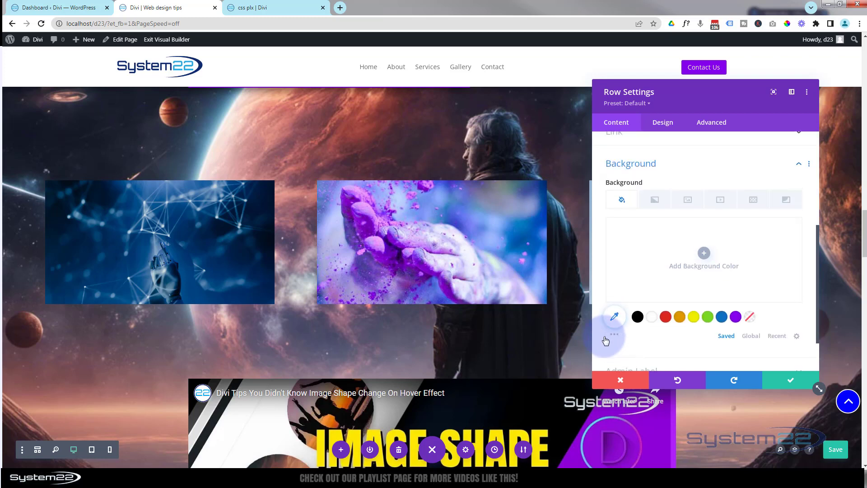
left_click(637, 317)
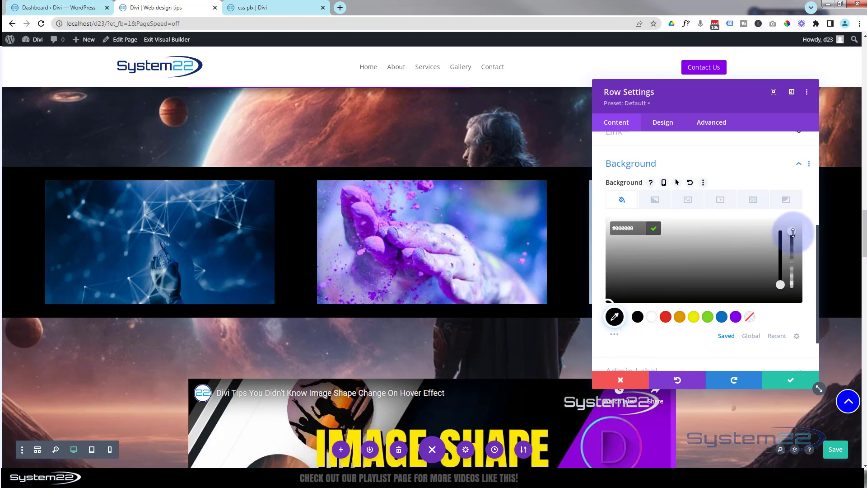
left_click_drag(793, 252, 794, 265)
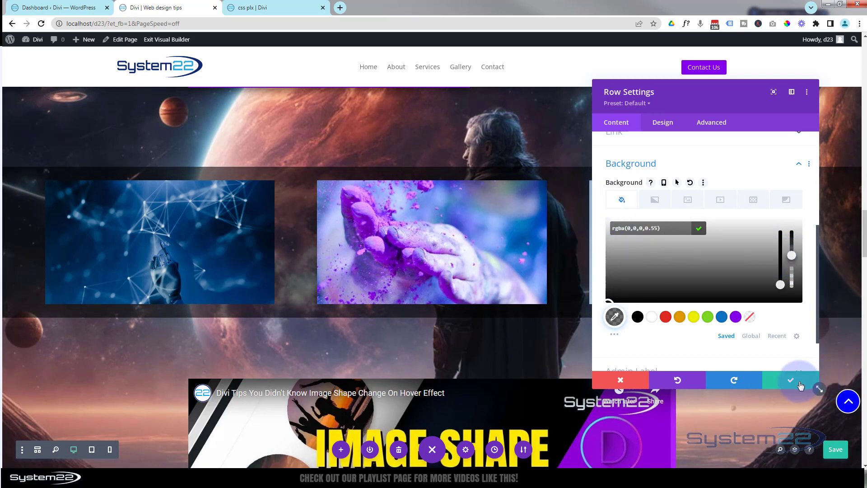
left_click(800, 384)
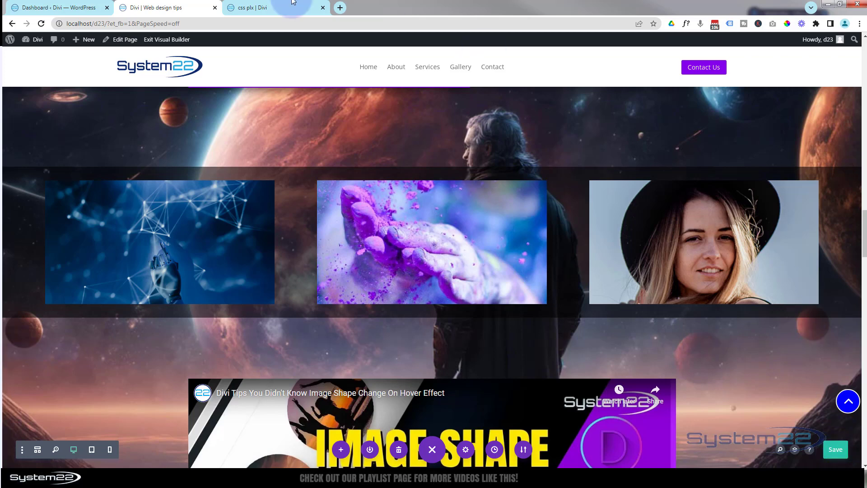
left_click(172, 40)
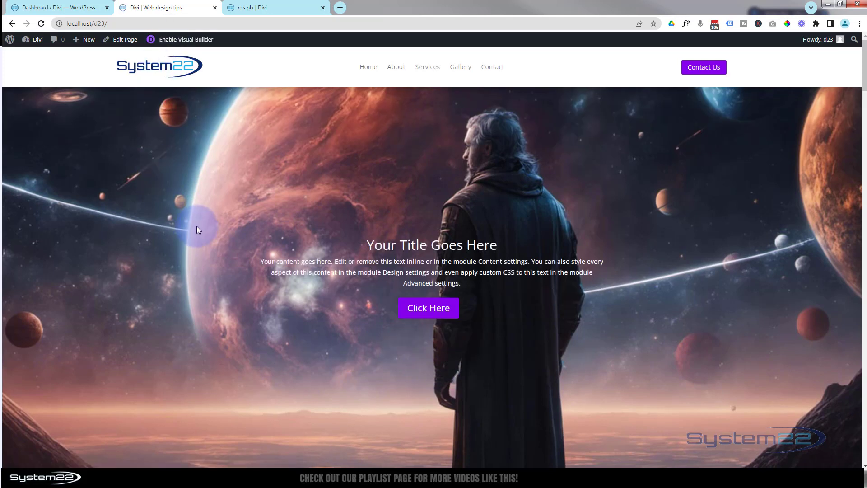
scroll(199, 231, "down", 5)
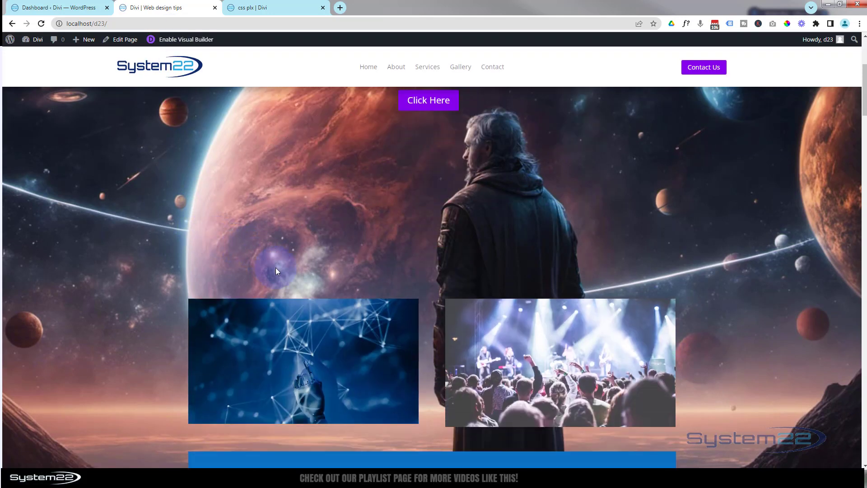
scroll(280, 270, "down", 6)
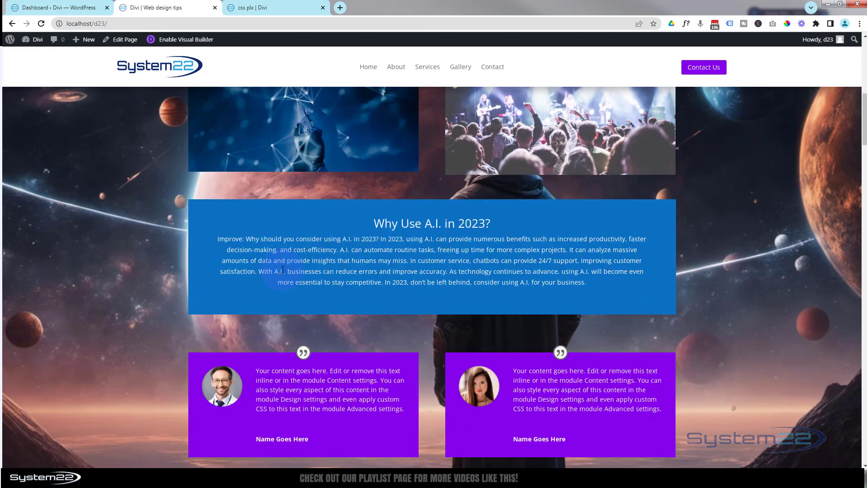
scroll(283, 270, "down", 7)
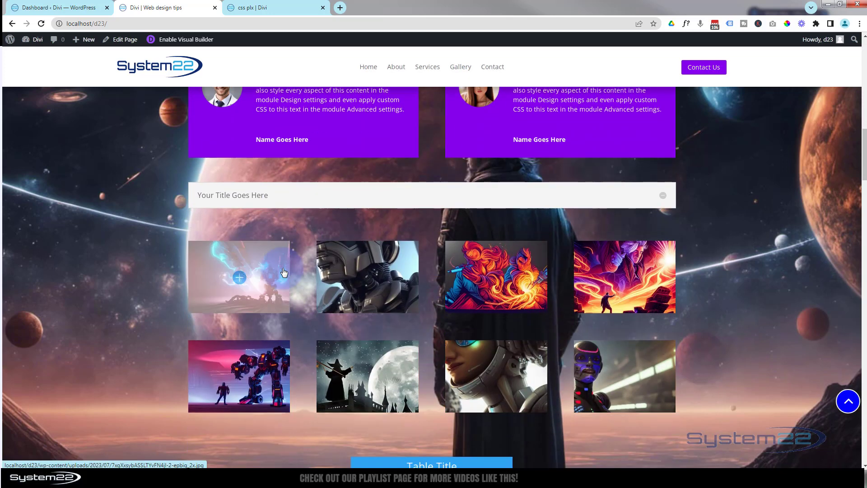
scroll(284, 271, "down", 3)
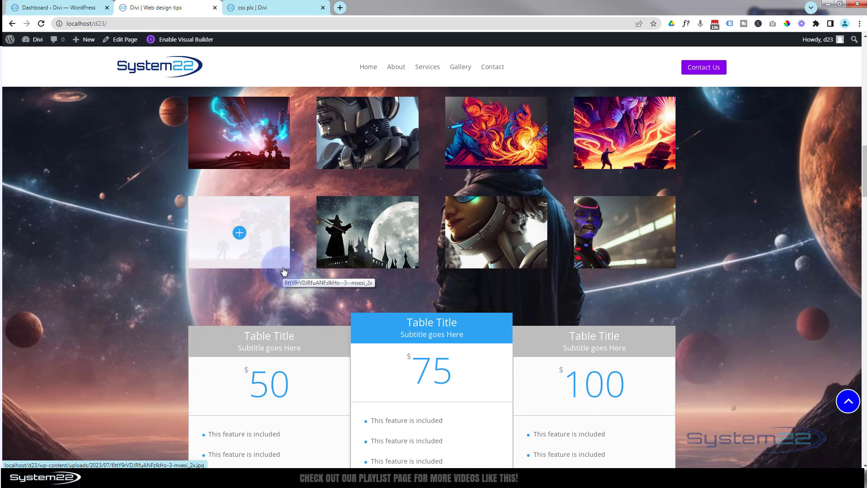
scroll(224, 273, "down", 6)
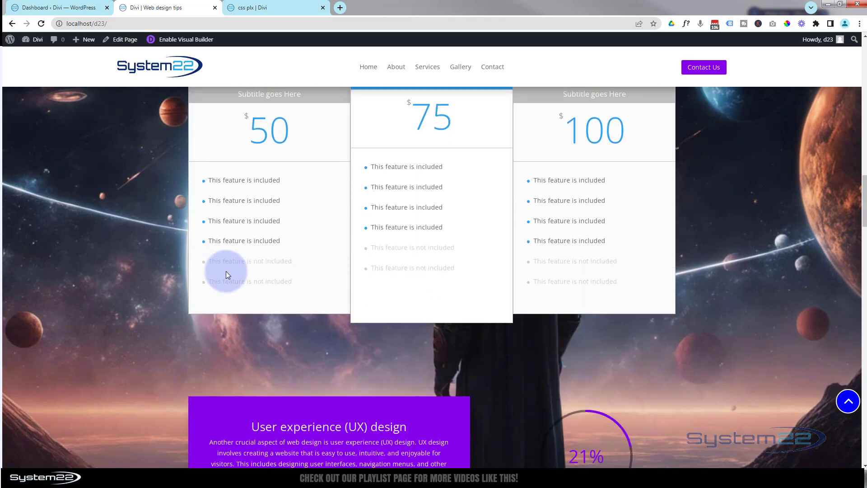
scroll(226, 271, "down", 8)
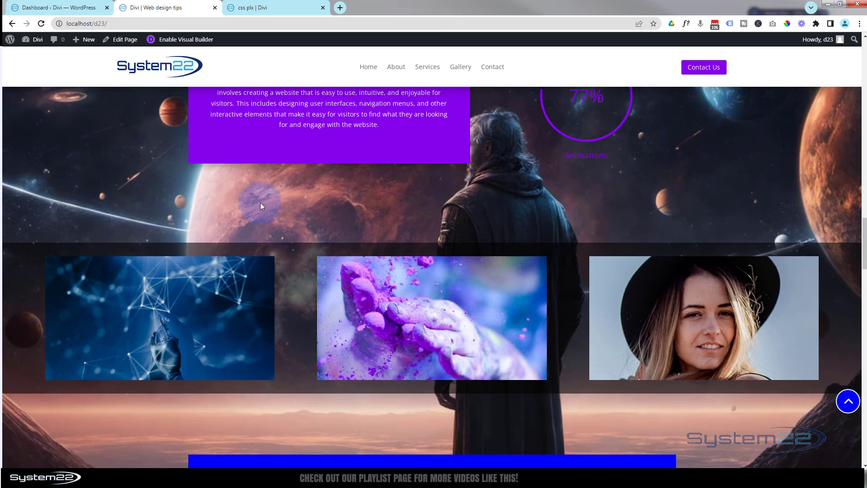
scroll(260, 203, "down", 5)
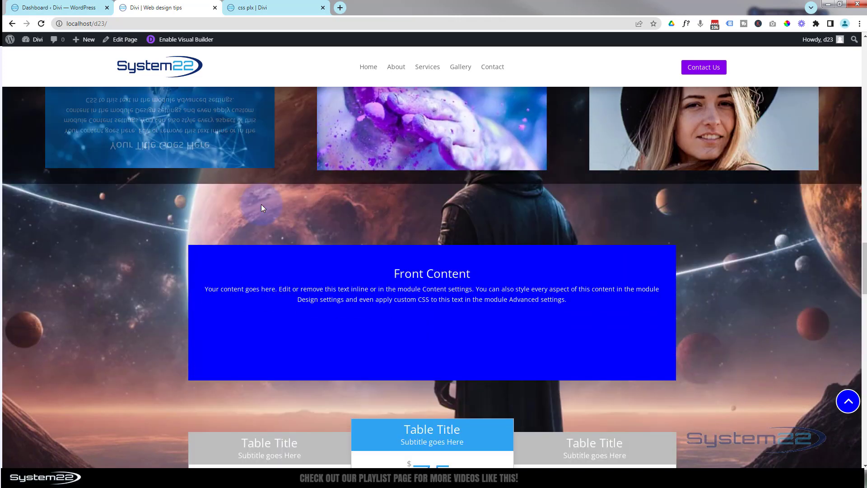
scroll(261, 204, "down", 6)
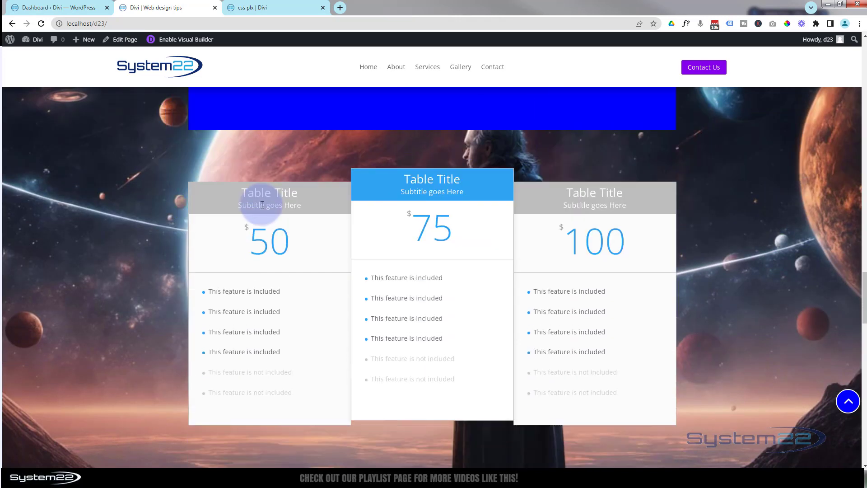
scroll(262, 204, "down", 11)
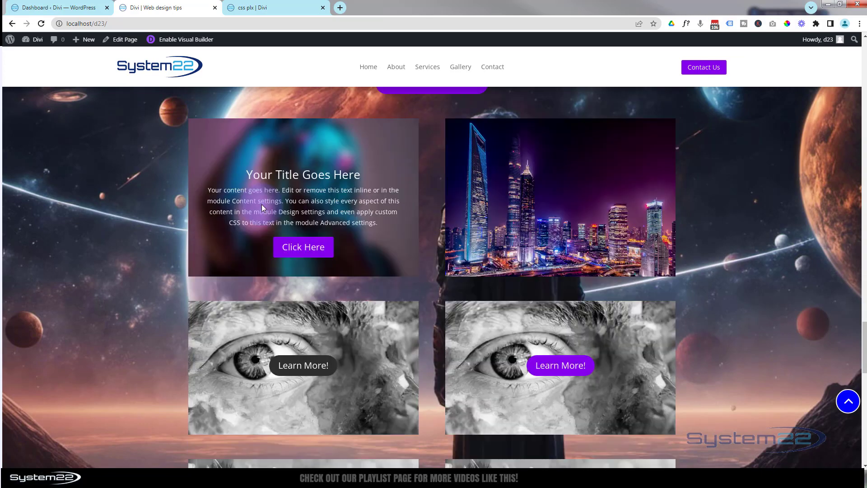
scroll(262, 204, "down", 10)
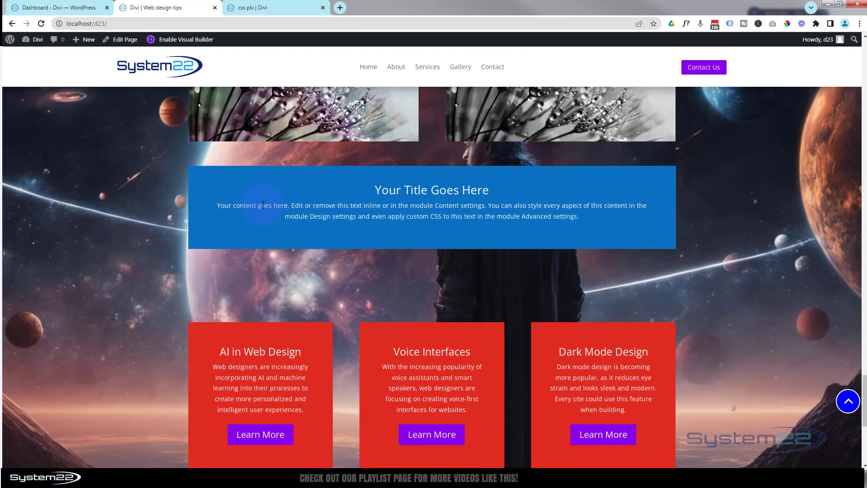
scroll(262, 206, "down", 5)
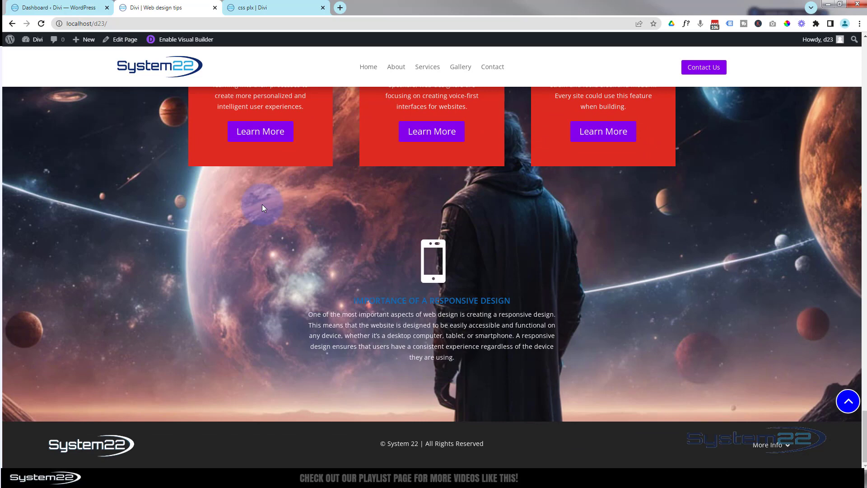
left_click(848, 402)
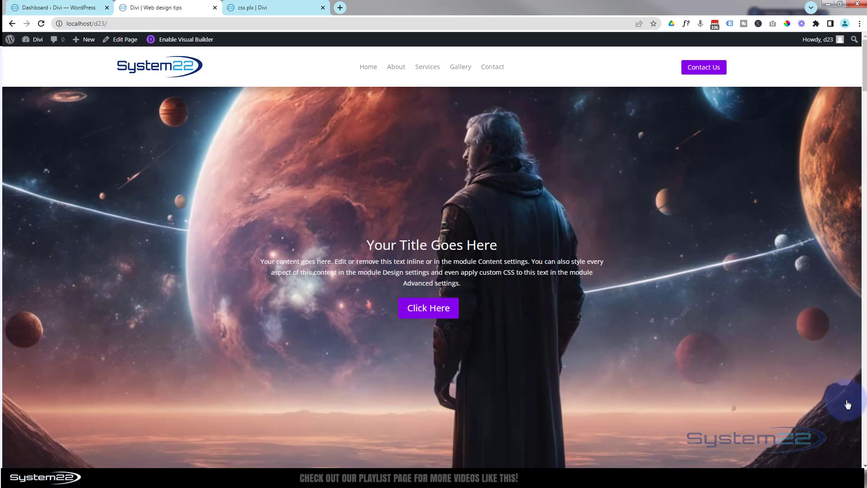
scroll(724, 361, "down", 9)
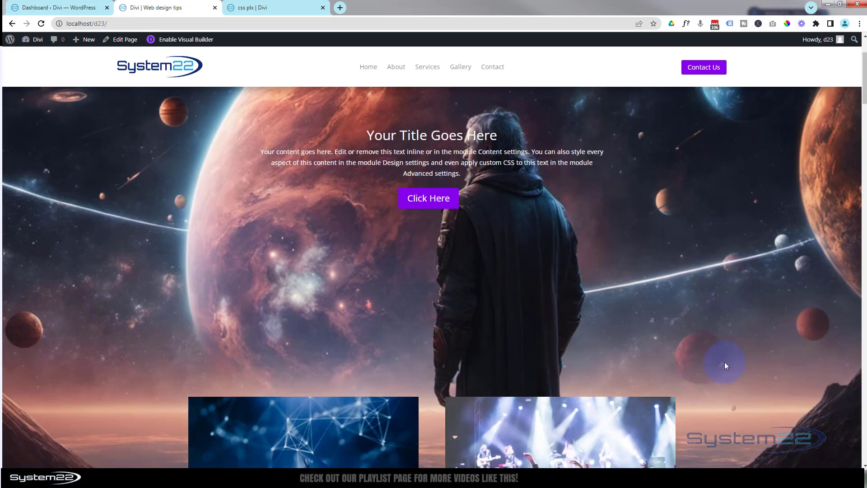
scroll(725, 362, "down", 11)
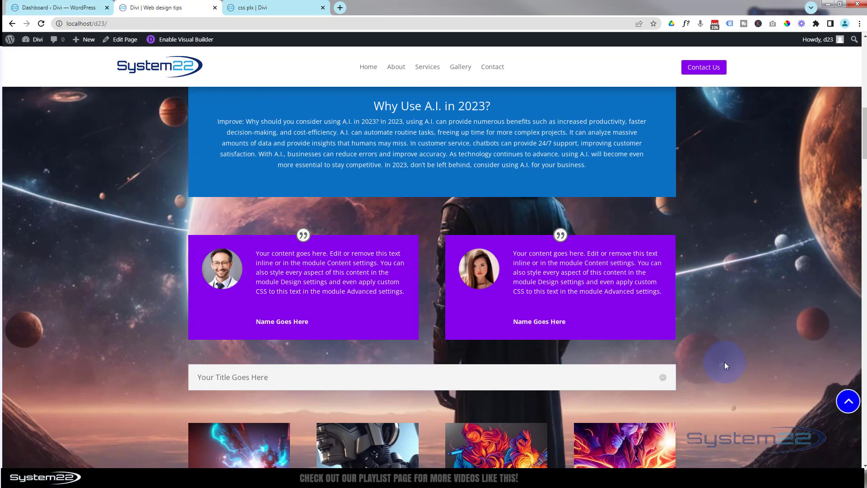
scroll(725, 362, "down", 10)
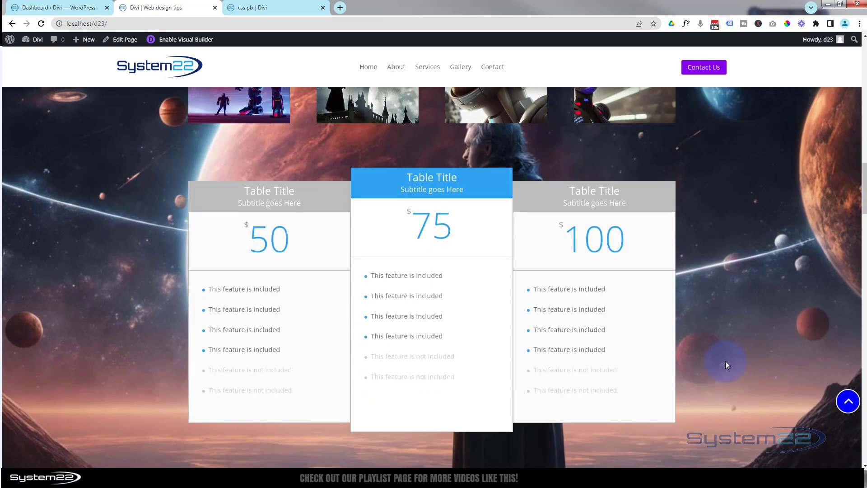
scroll(725, 362, "down", 10)
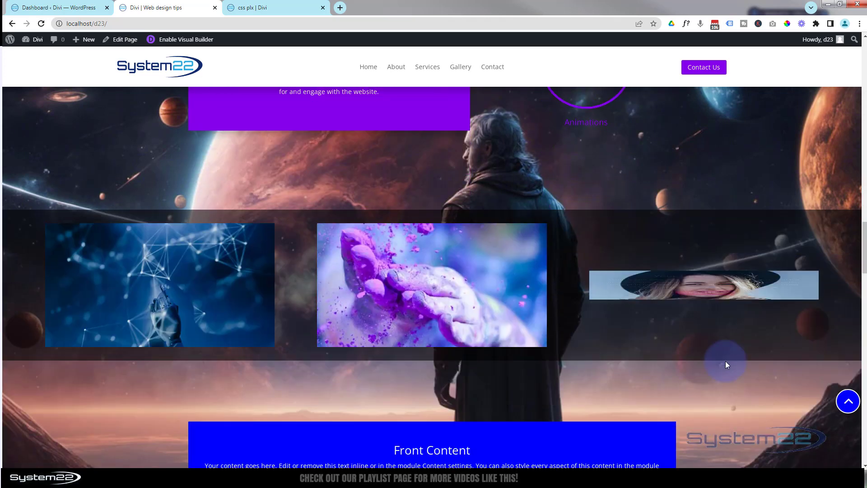
scroll(725, 361, "down", 8)
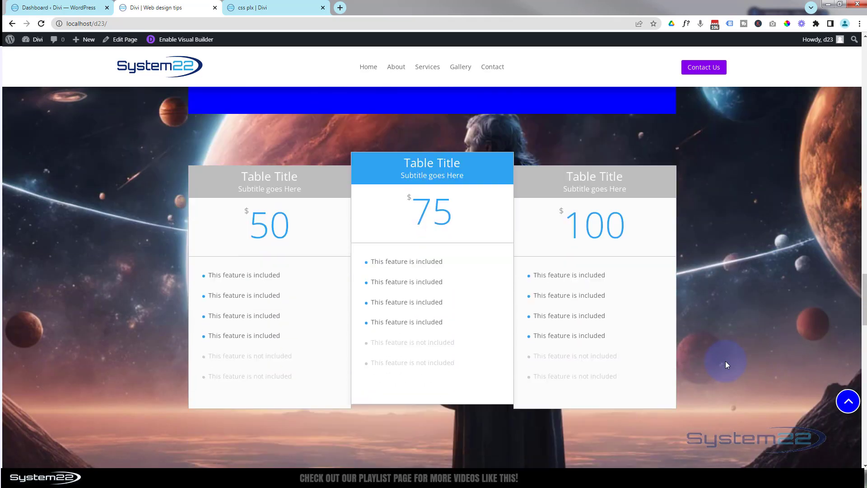
scroll(725, 363, "down", 8)
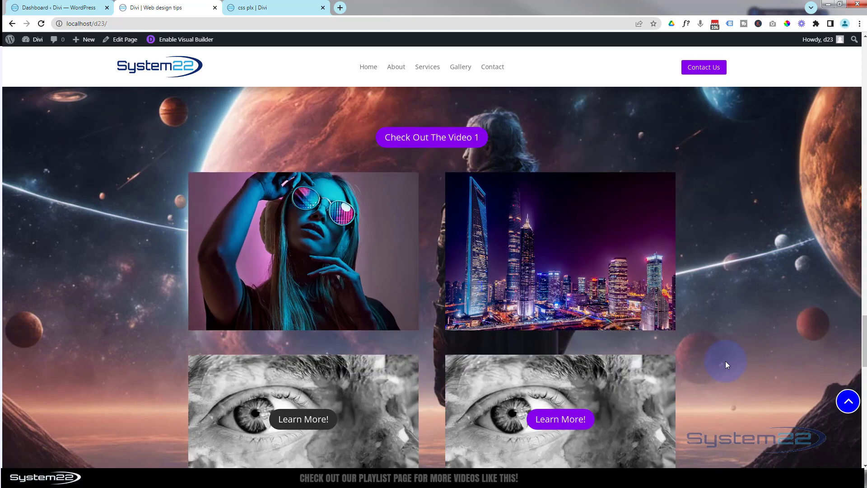
scroll(725, 361, "down", 10)
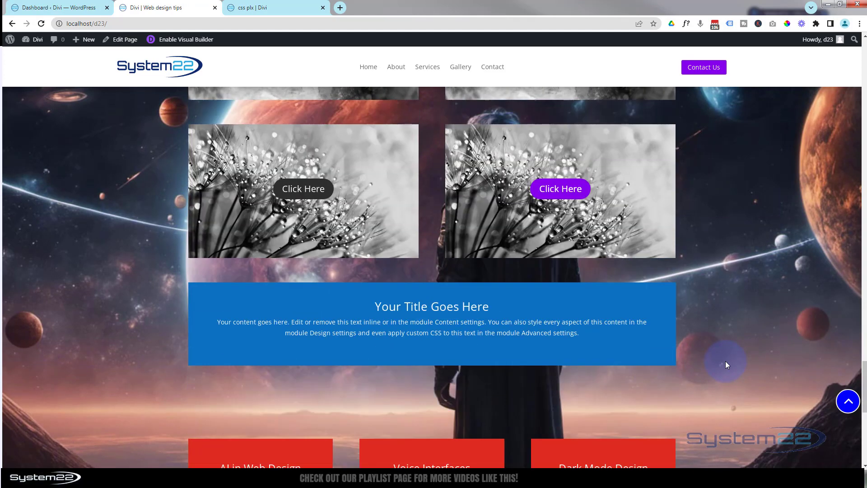
scroll(726, 364, "down", 4)
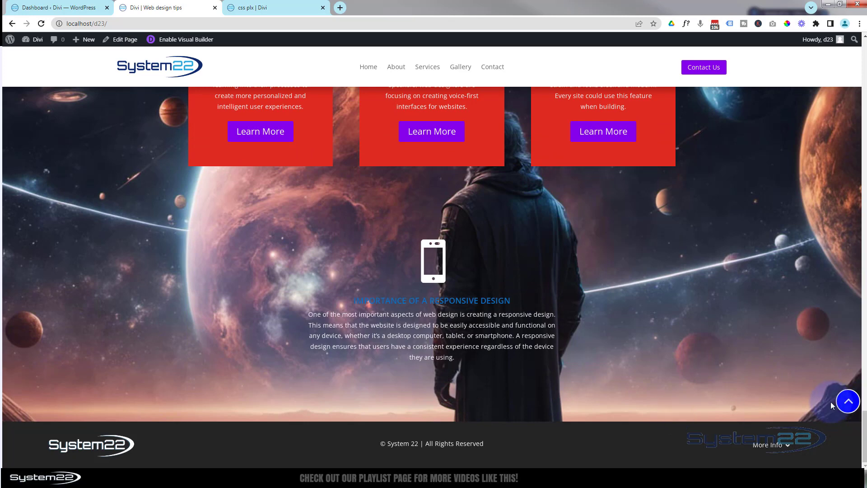
left_click(848, 402)
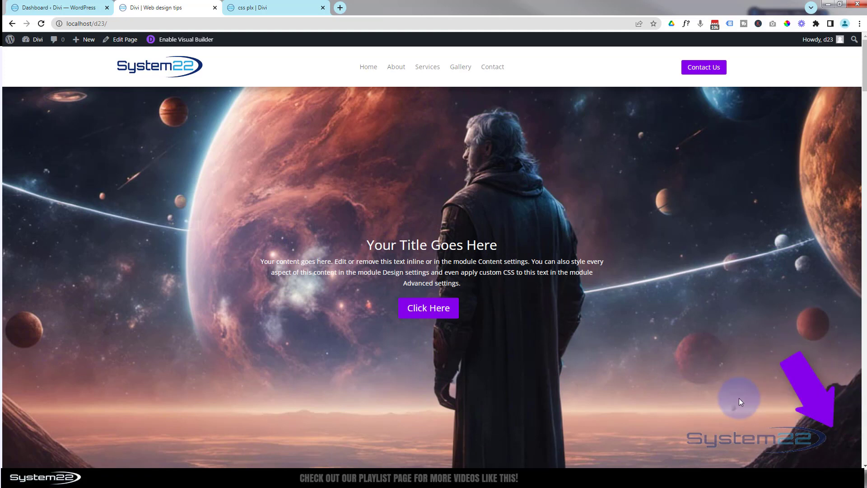
scroll(670, 392, "down", 5)
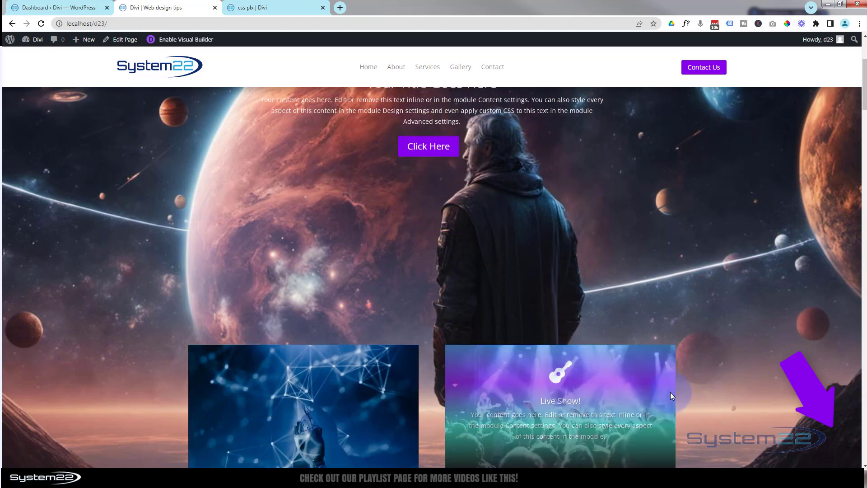
scroll(671, 394, "down", 5)
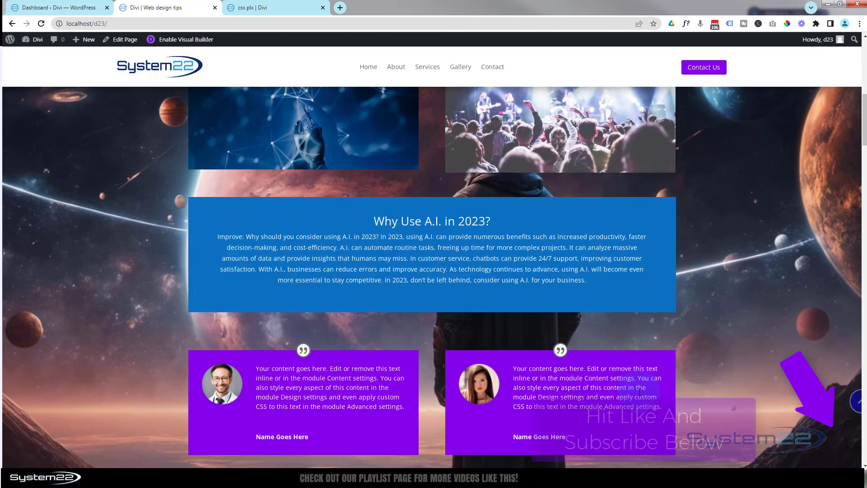
scroll(638, 395, "down", 5)
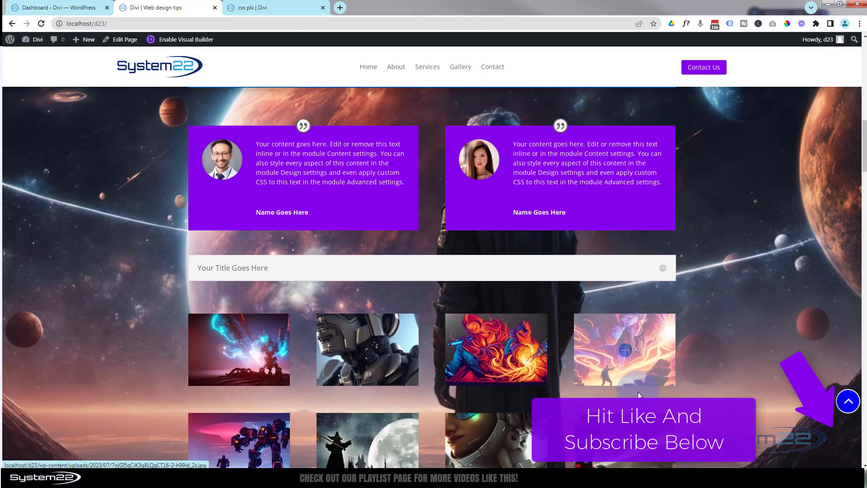
scroll(639, 395, "down", 1)
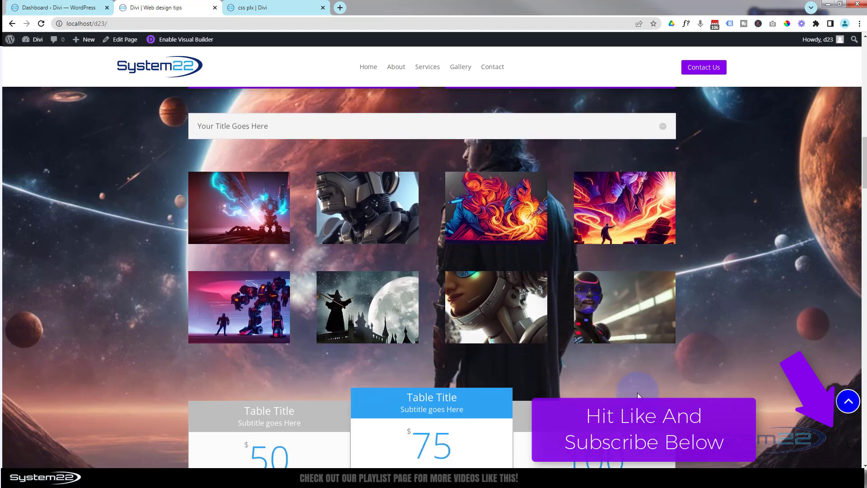